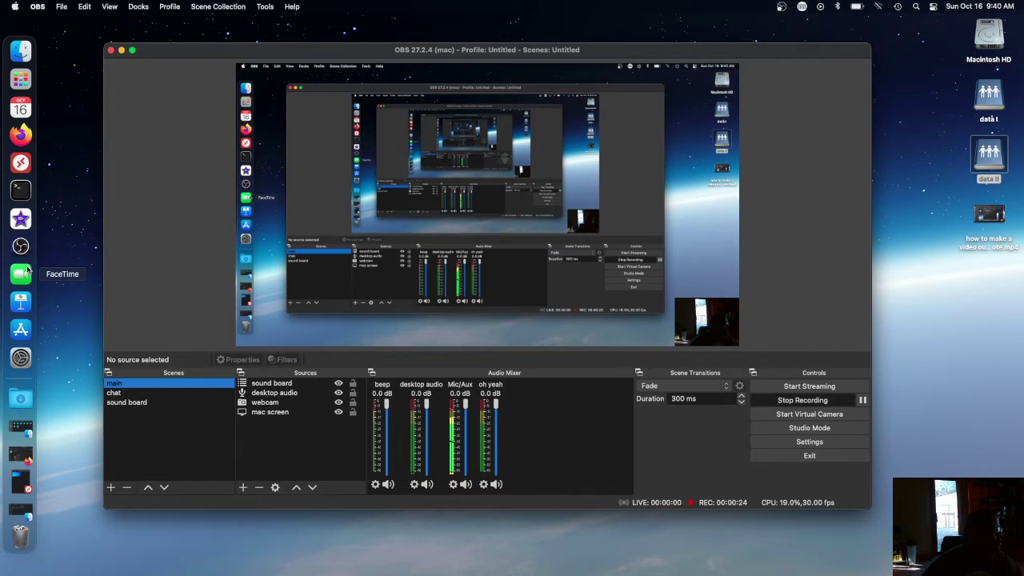
Back in OBS, copy the webcam source from the main scene's Sources list
left_click(21, 78)
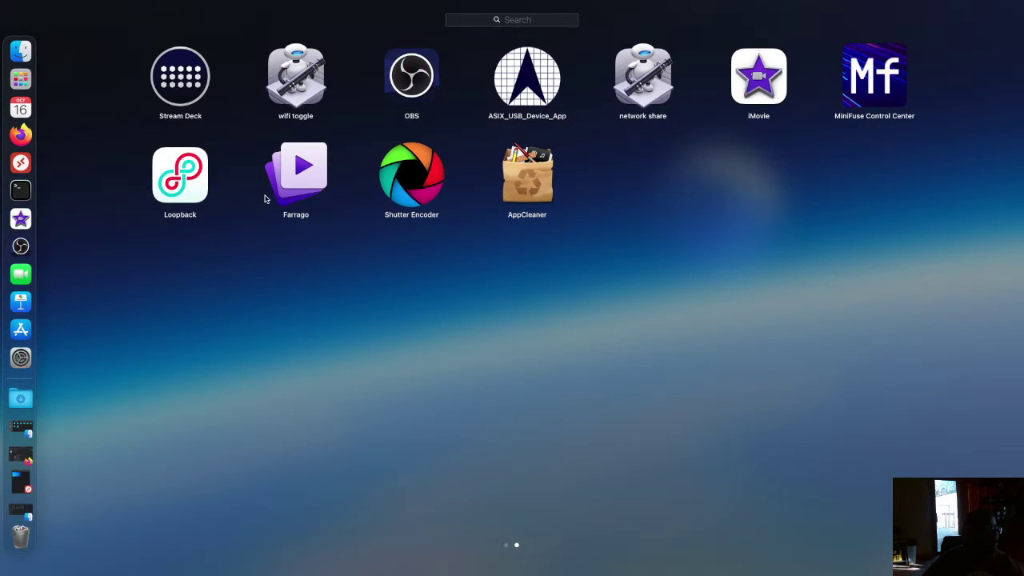
left_click(180, 317)
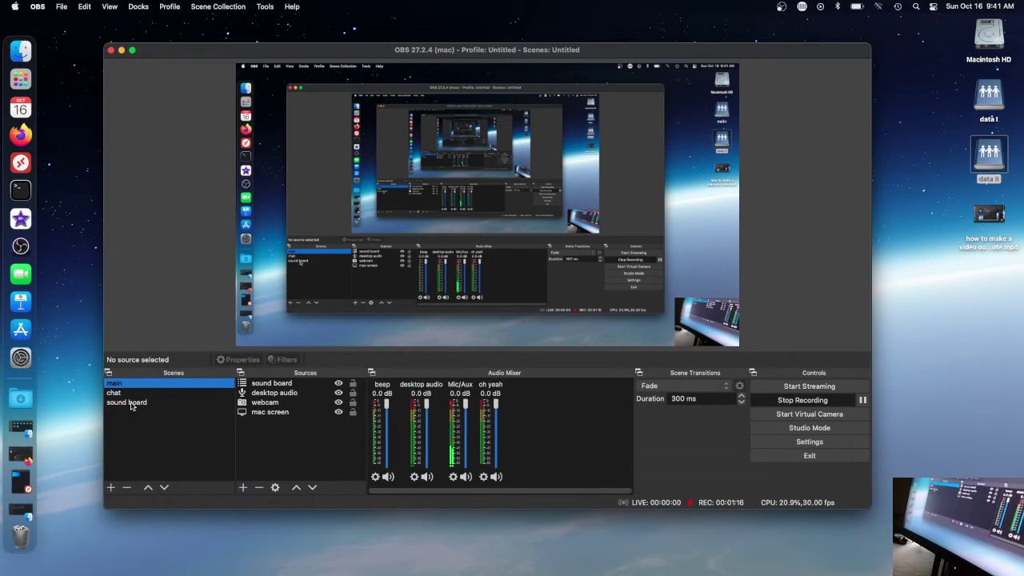
left_click(257, 402)
right_click(248, 403)
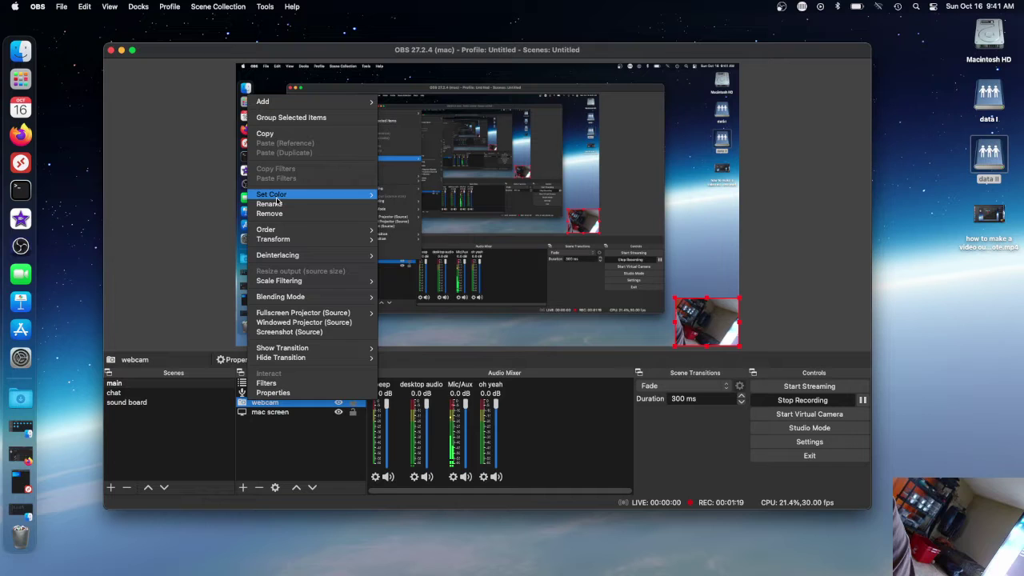
left_click(267, 134)
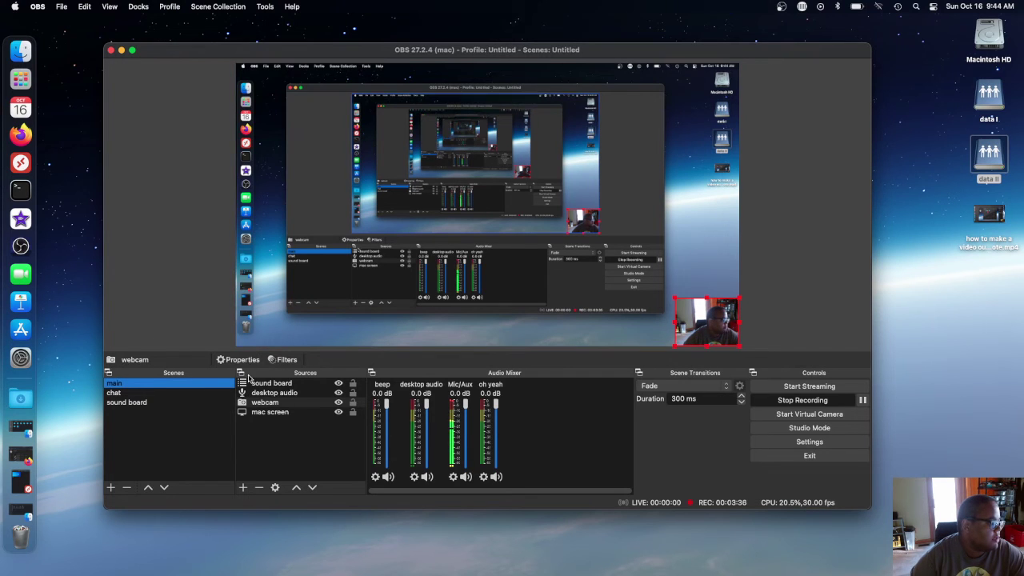
Back out of the add-source menu without adding anything and select the sound board source
left_click(243, 487)
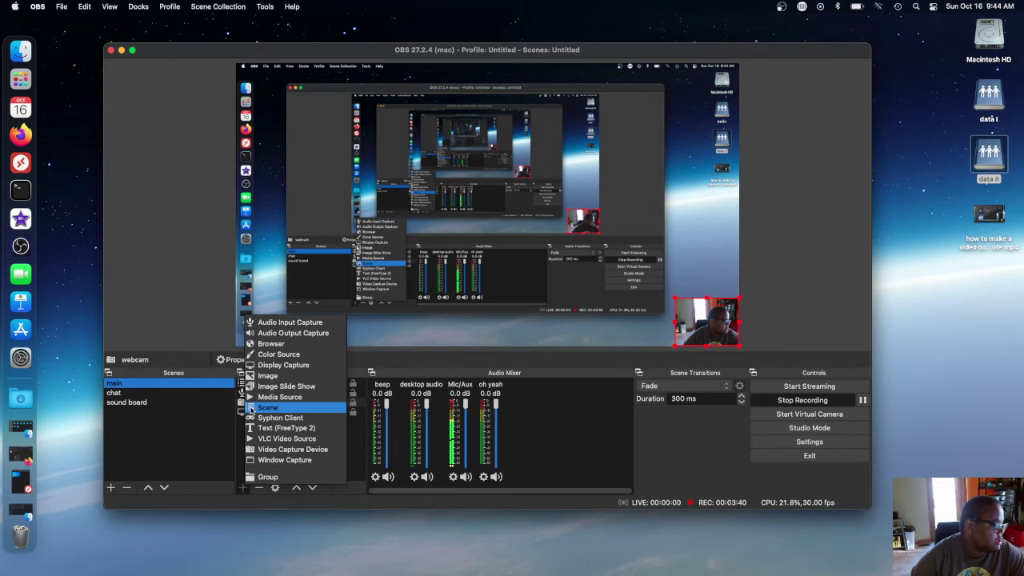
left_click(236, 450)
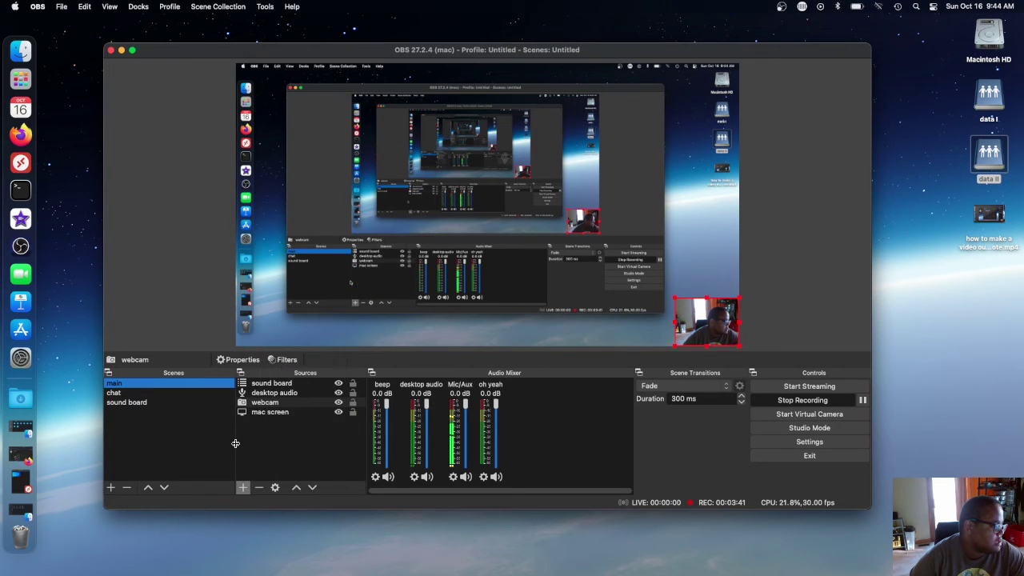
left_click(246, 386)
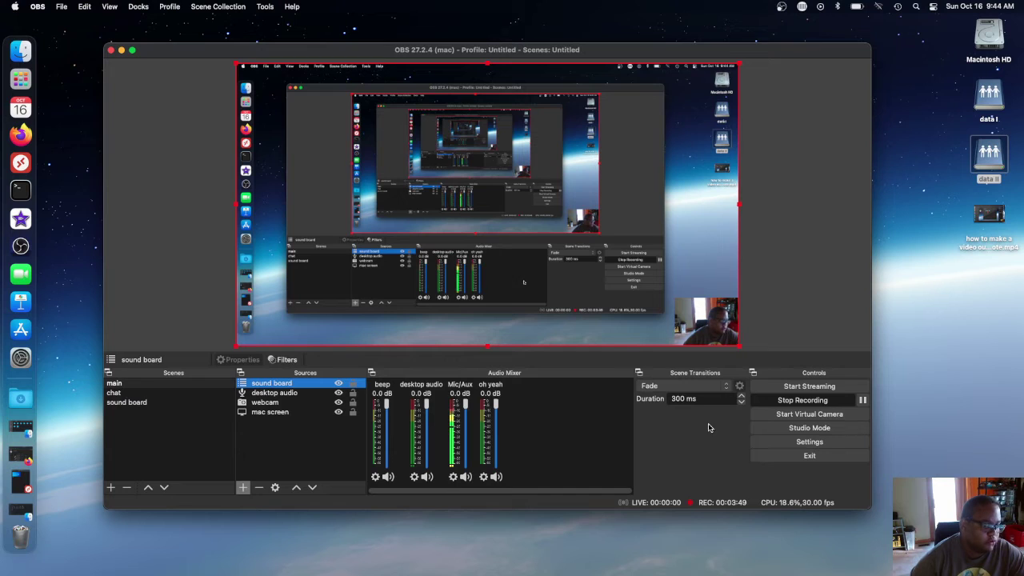
left_click(771, 446)
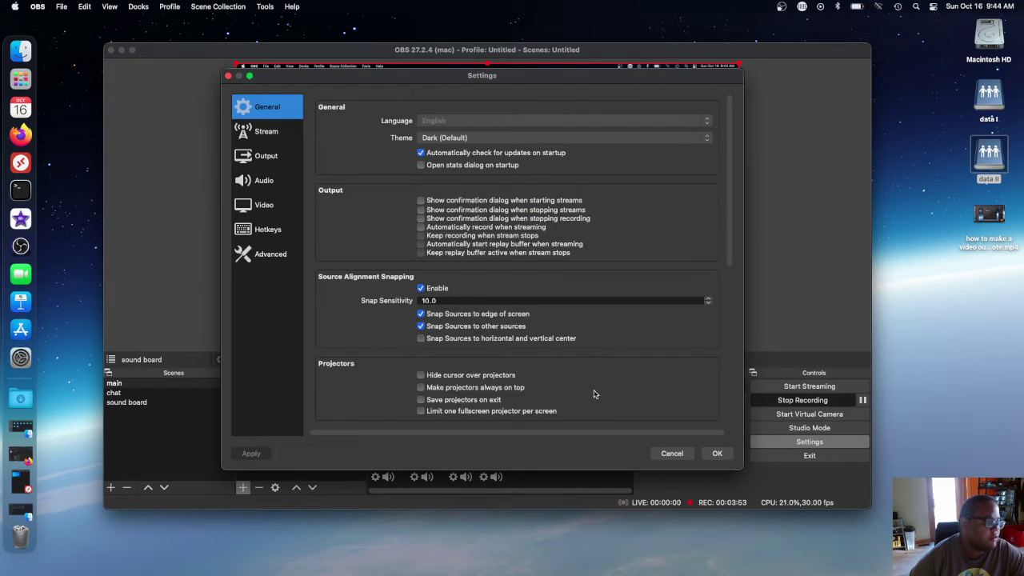
left_click(272, 230)
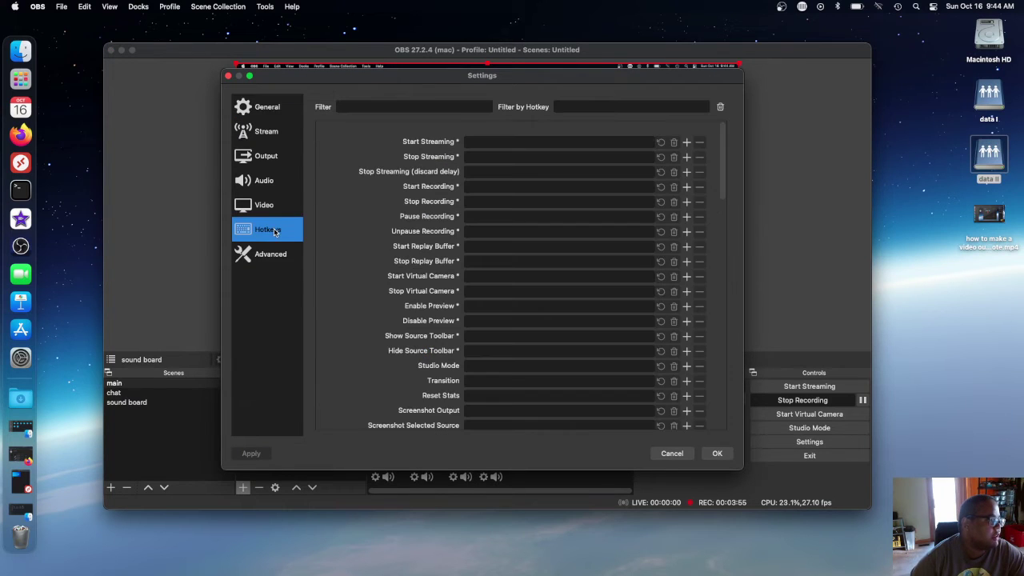
scroll(392, 319, "down", 5)
scroll(350, 312, "down", 15)
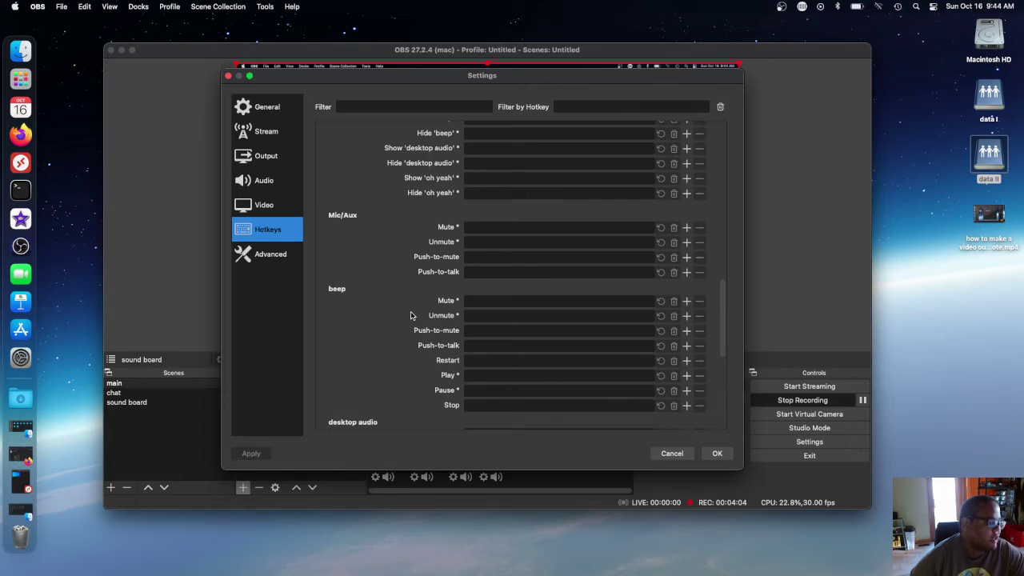
left_click(653, 454)
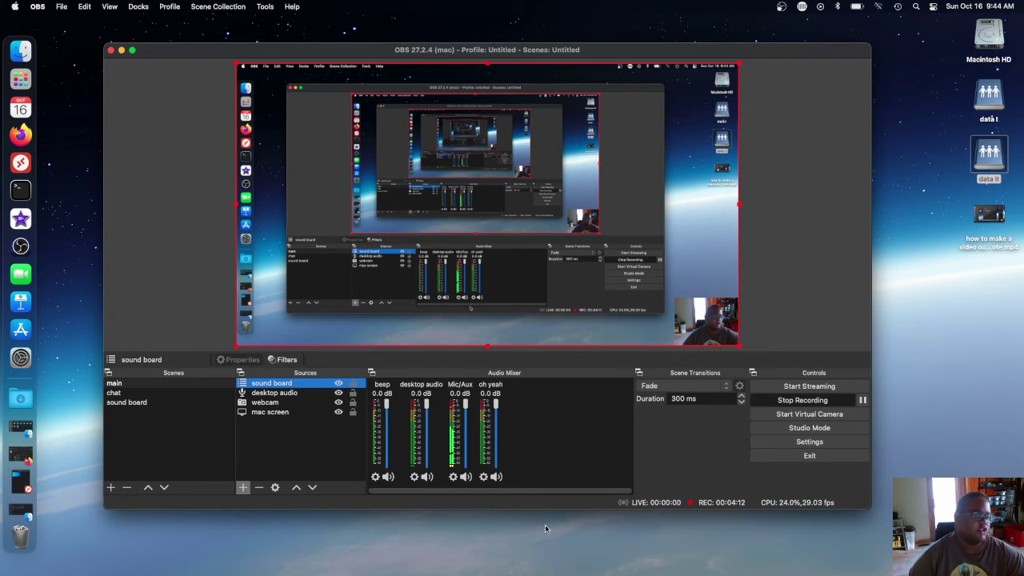
Bring the Stream Deck window over the OBS window
left_click(806, 11)
left_click(788, 29)
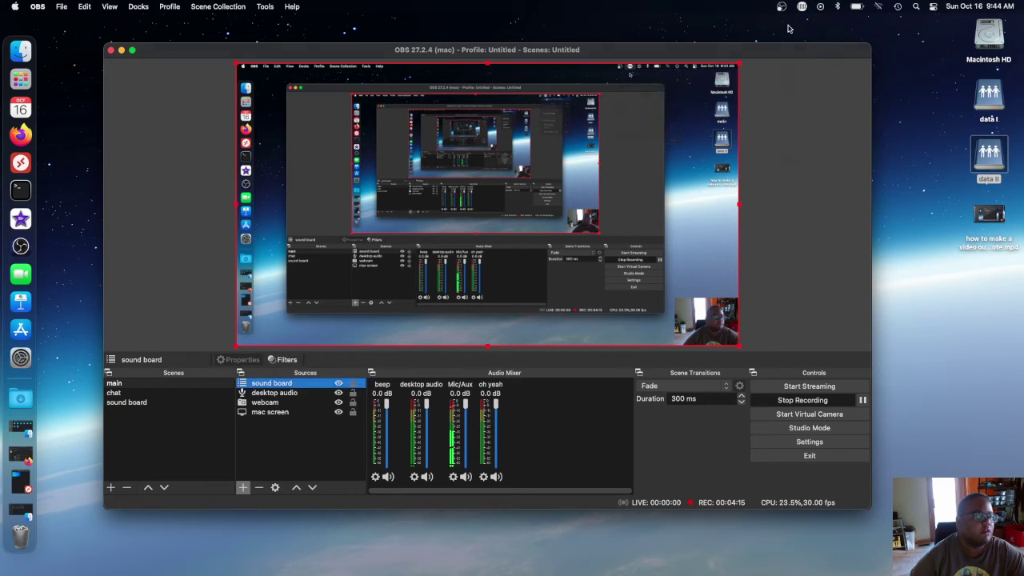
left_click_drag(734, 115, 288, 50)
scroll(512, 244, "down", 10)
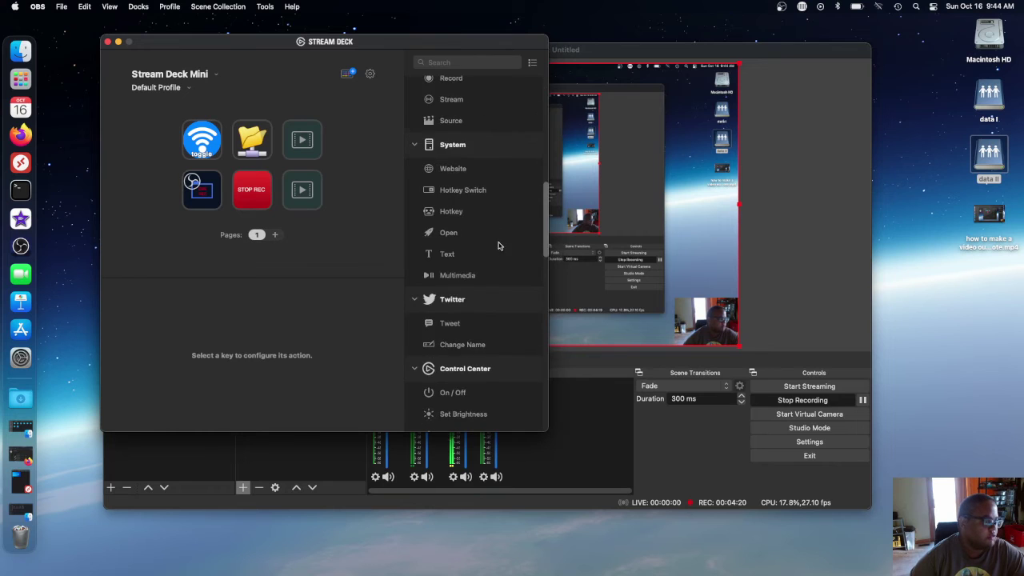
scroll(484, 230, "down", 5)
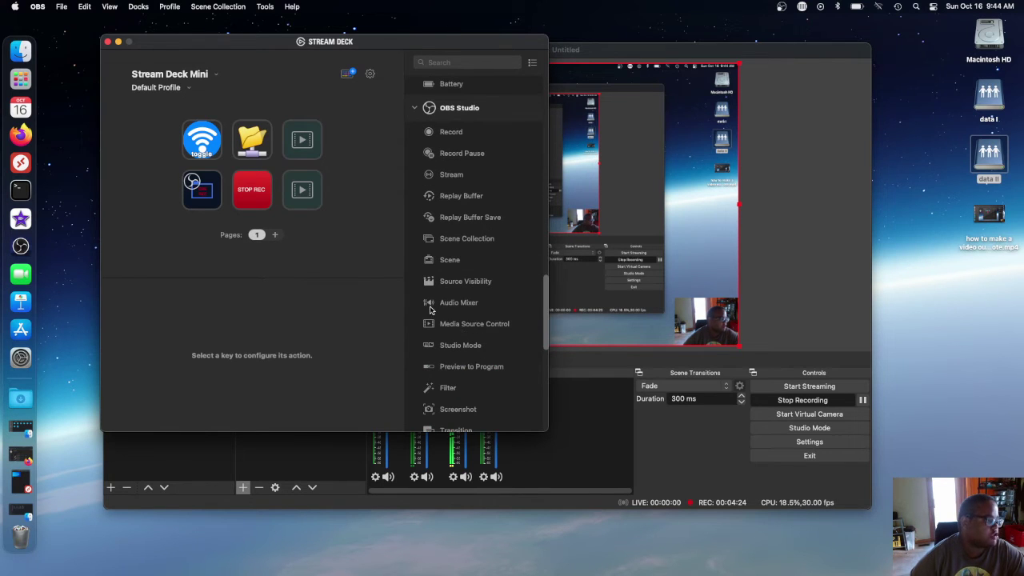
Confirm the top-right key's beep Media Source Control action is Play/Restart
left_click(306, 145)
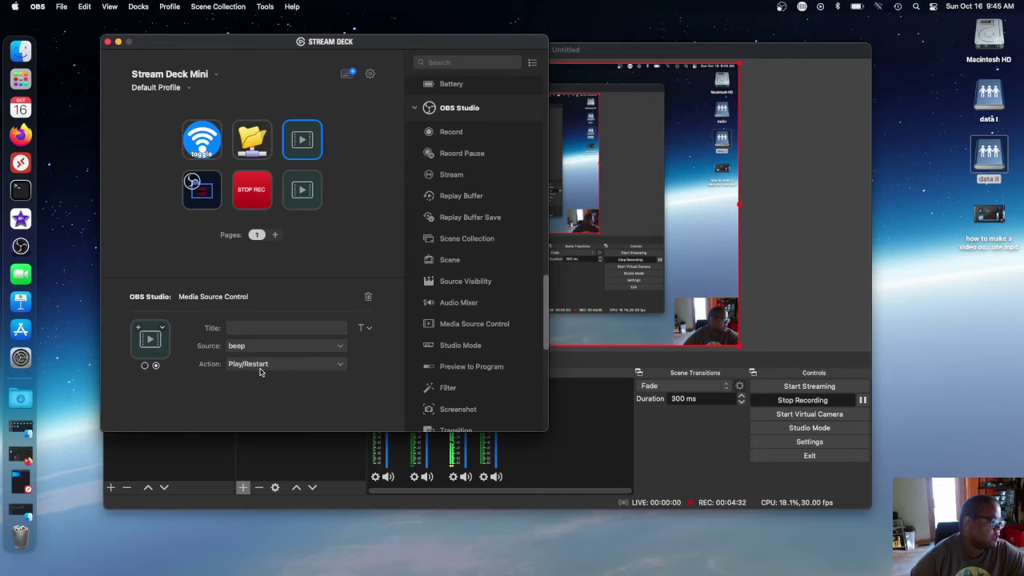
left_click(259, 370)
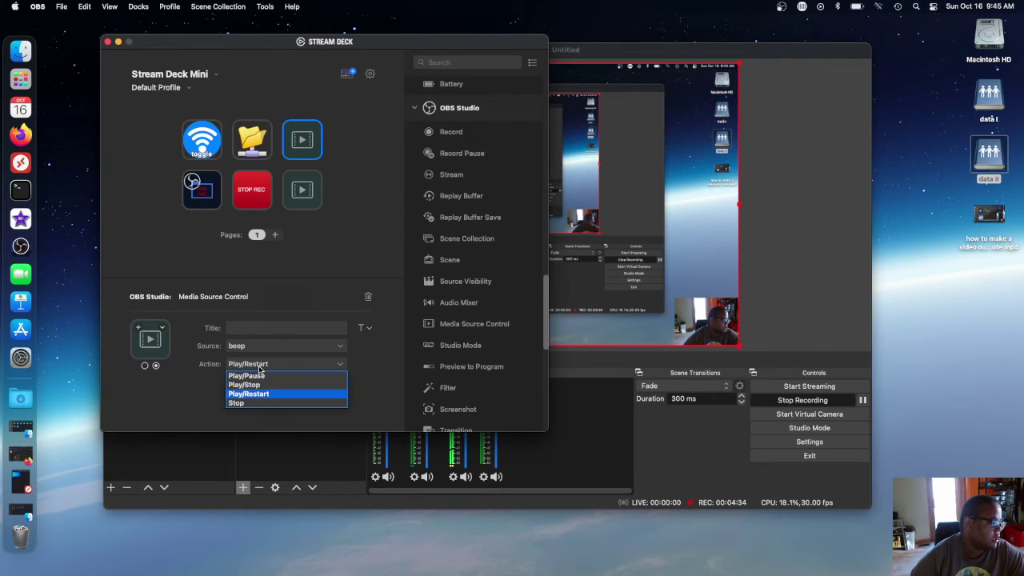
left_click(259, 368)
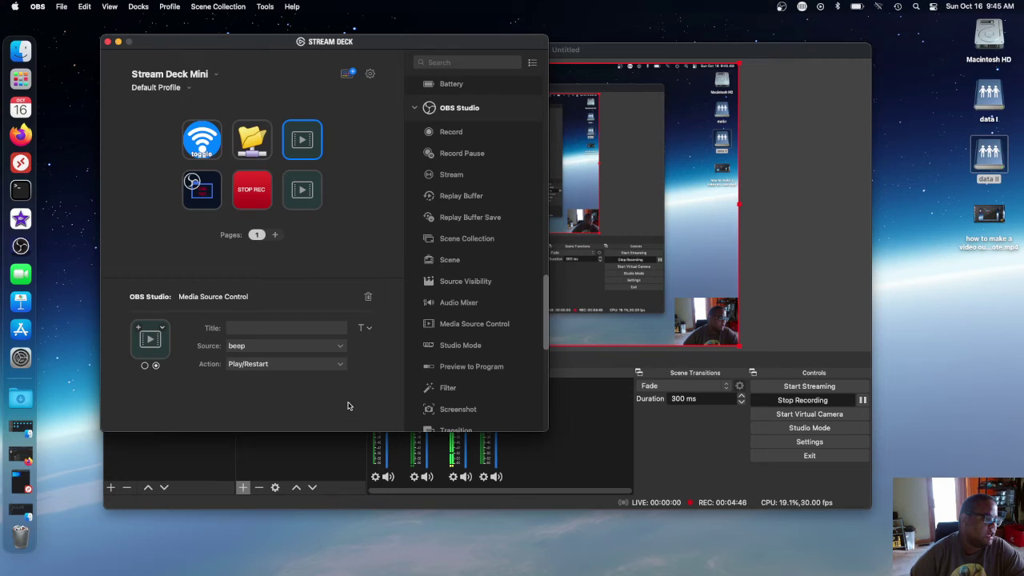
Delete the bottom-right key's action and put an empty Multi Action on it
left_click(303, 205)
right_click(309, 208)
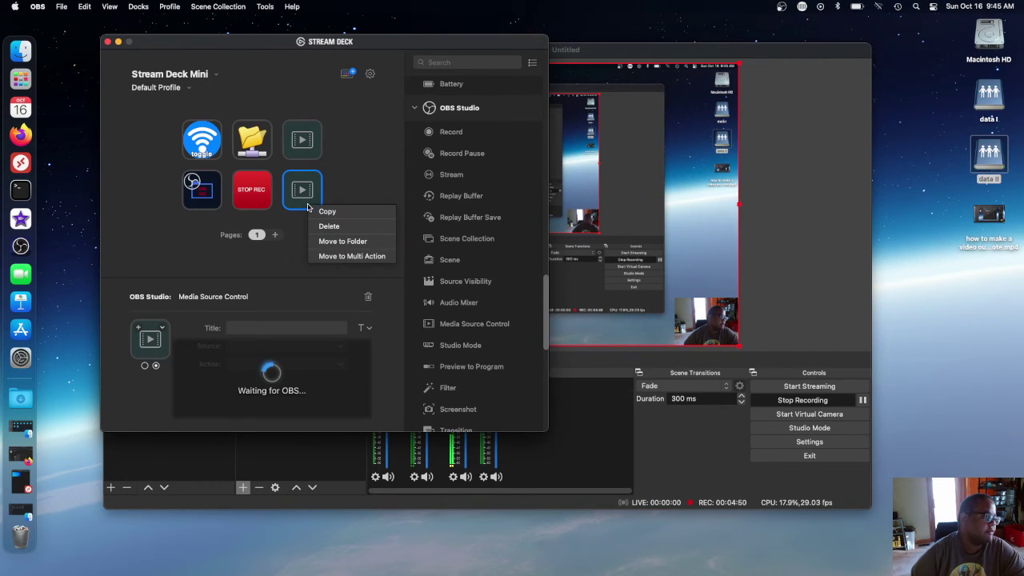
left_click(322, 228)
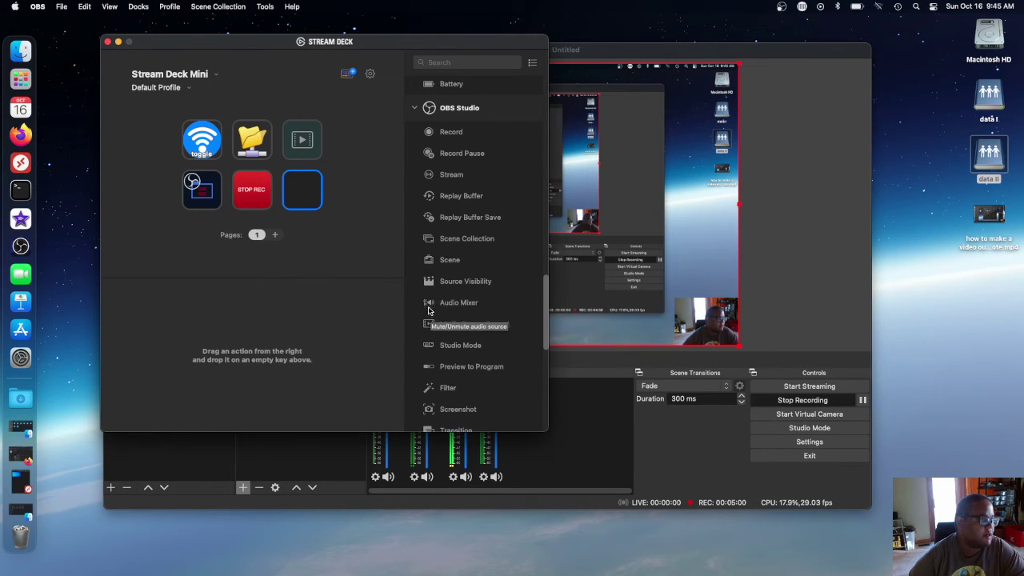
scroll(436, 260, "up", 15)
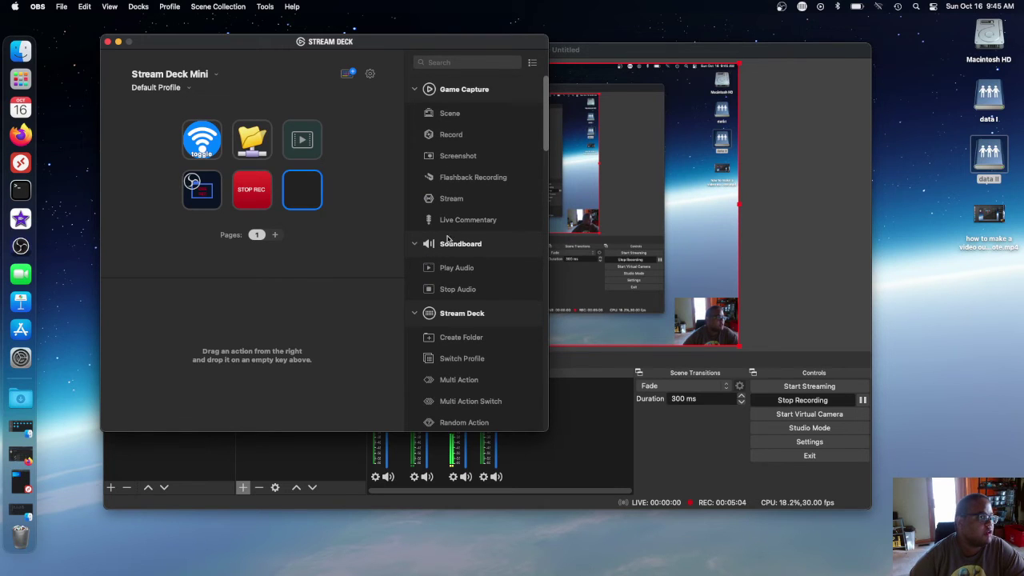
left_click_drag(456, 383, 309, 194)
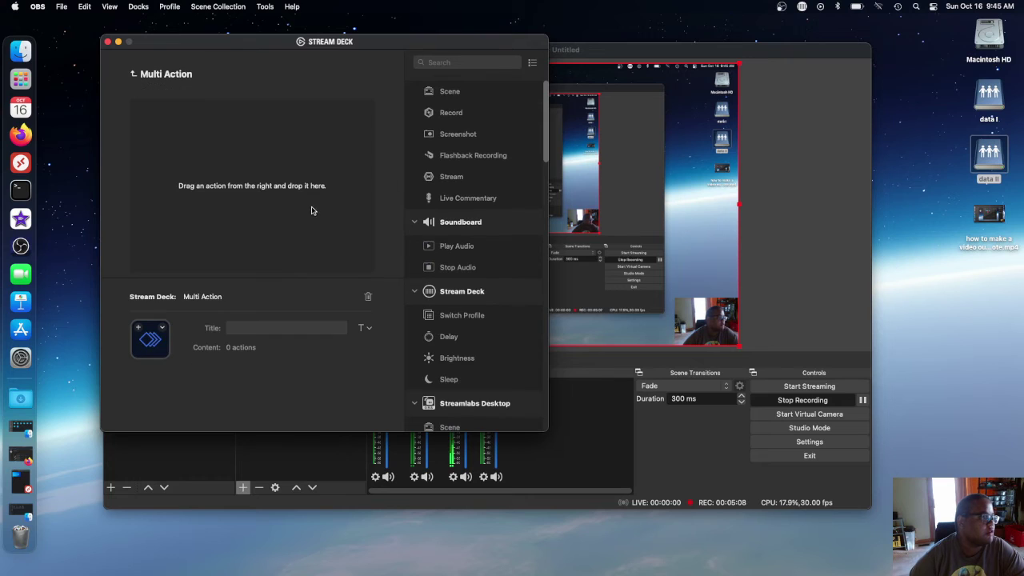
left_click(134, 74)
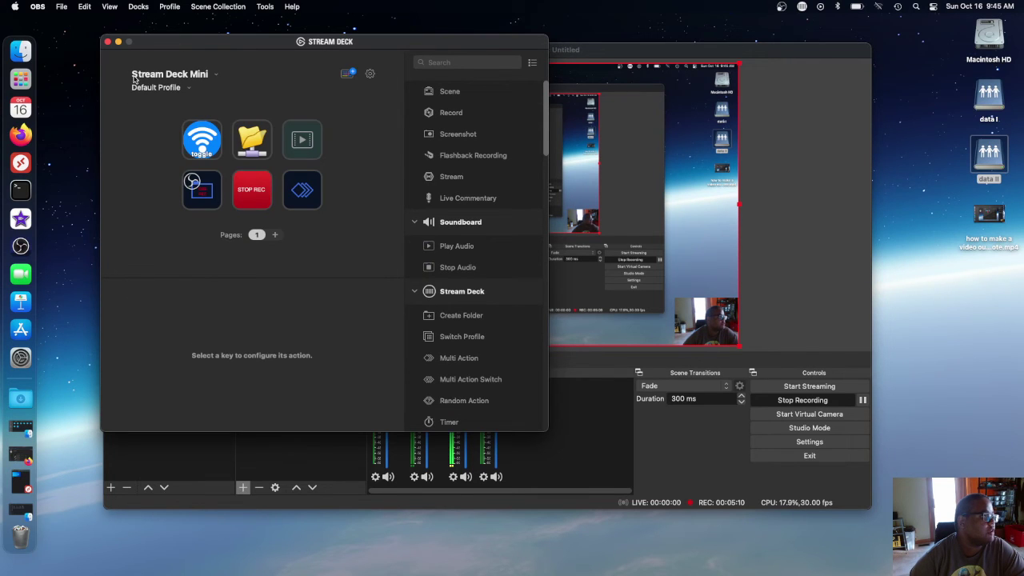
Copy the top-right key's beep media control action
left_click(296, 148)
right_click(296, 147)
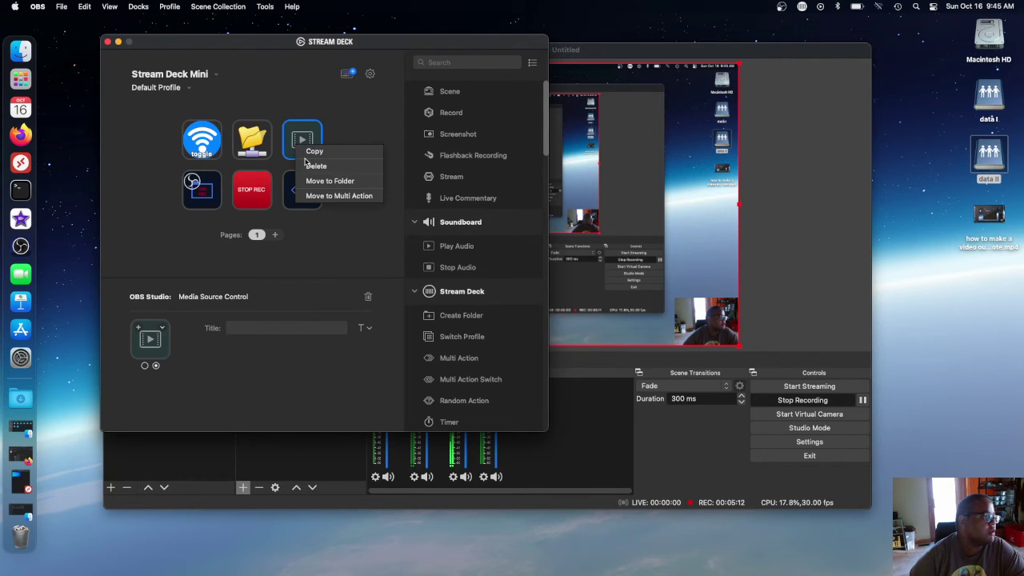
left_click(300, 189)
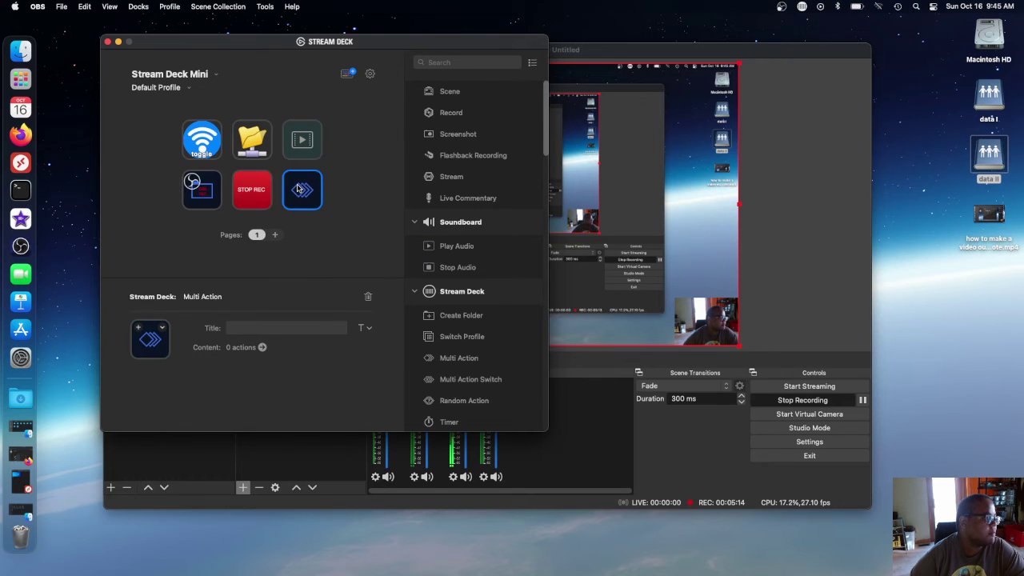
left_click(158, 341)
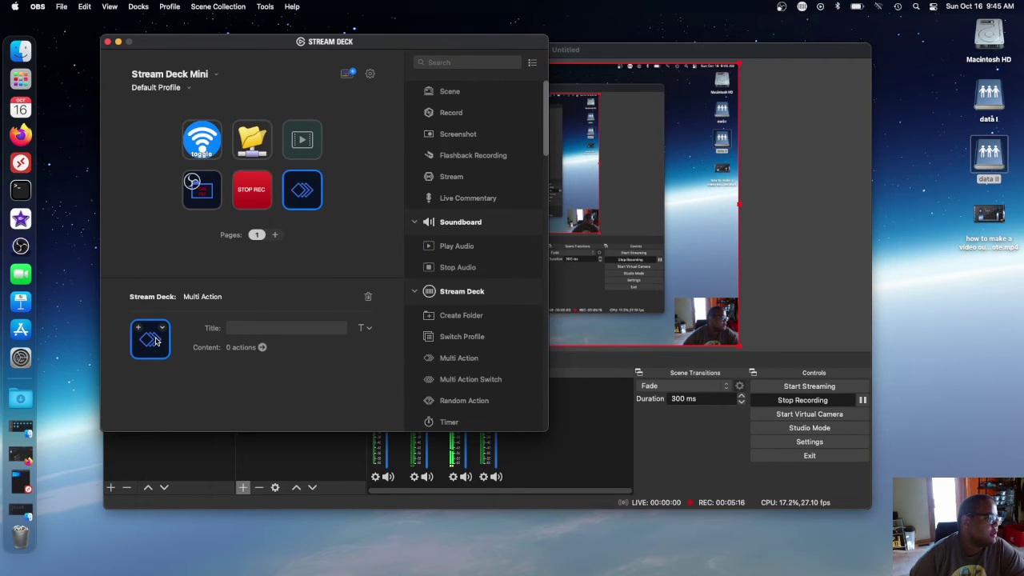
Paste the copied beep media action into the Multi Action's step list
double_click(293, 205)
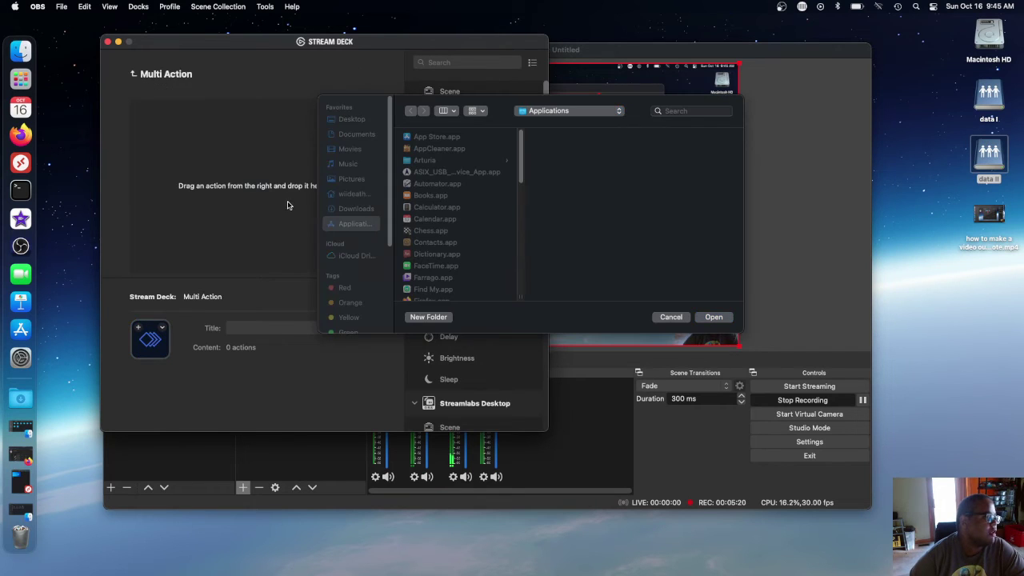
left_click(670, 317)
right_click(227, 157)
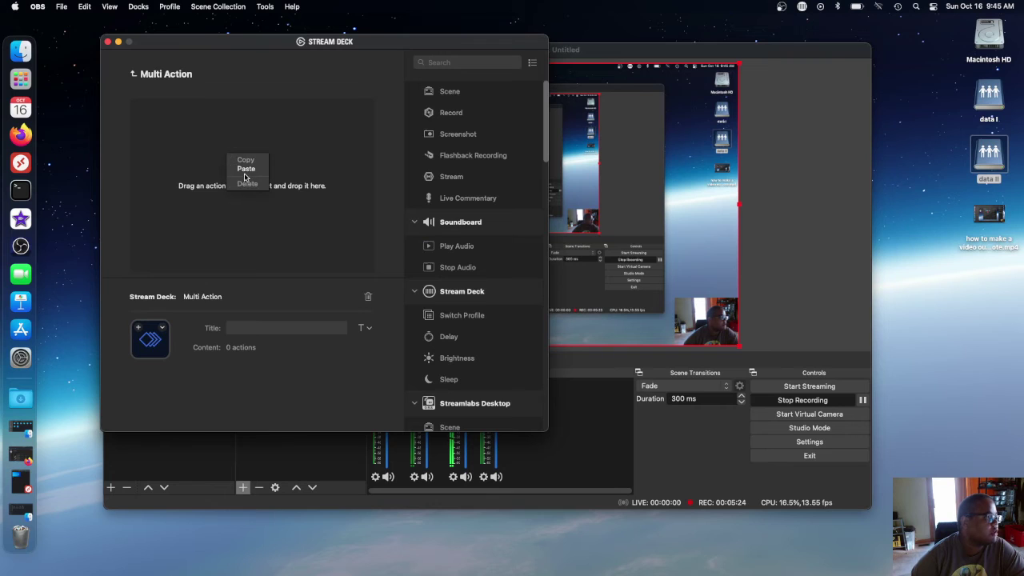
left_click(244, 173)
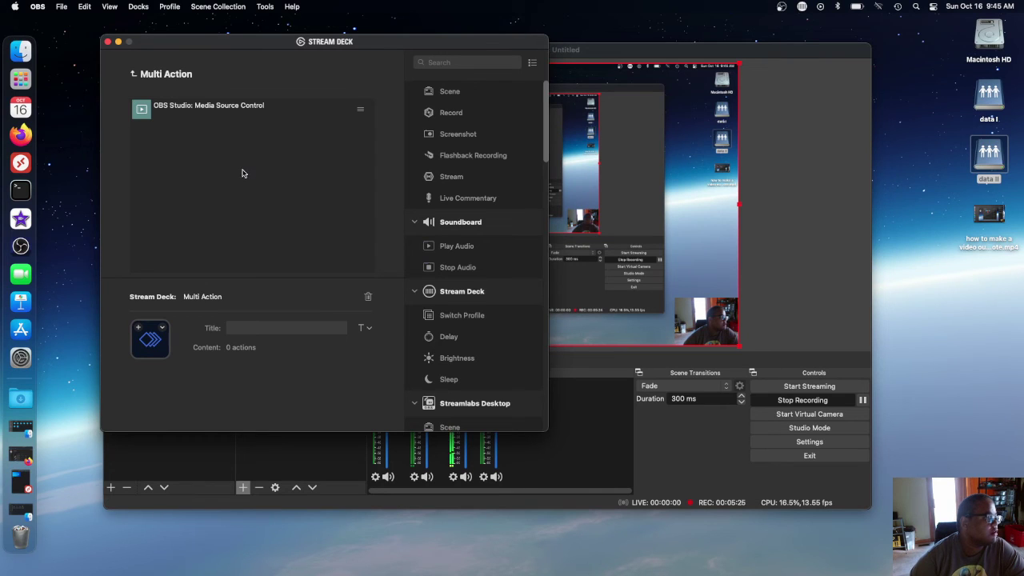
Set the pasted beep step's playback action to Play
left_click(238, 112)
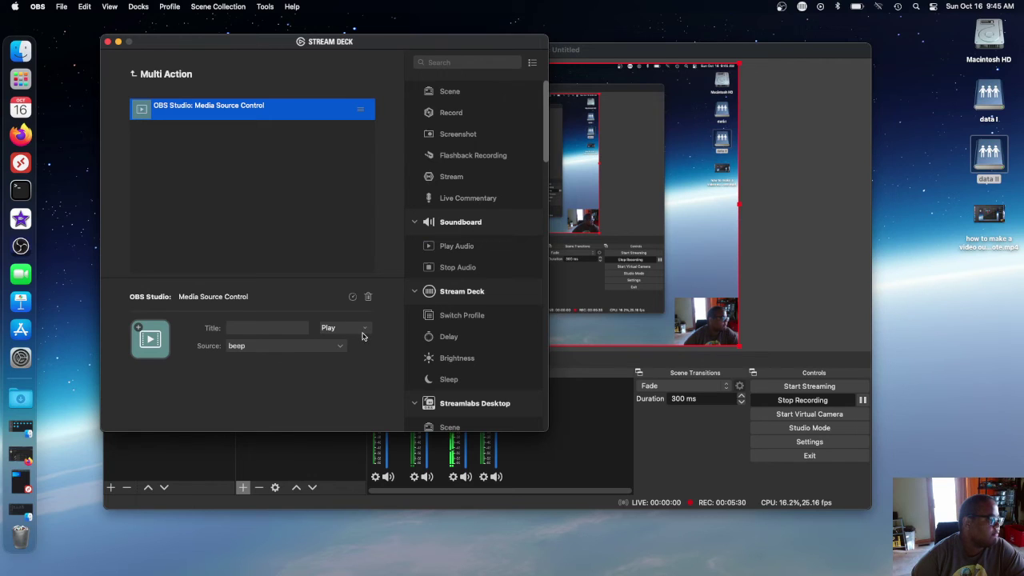
left_click(364, 329)
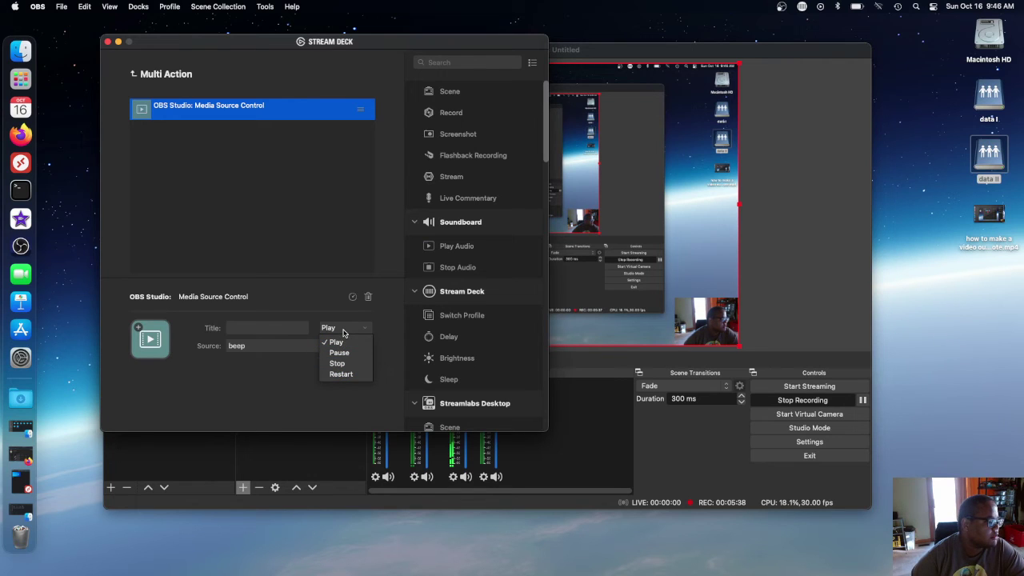
left_click(343, 333)
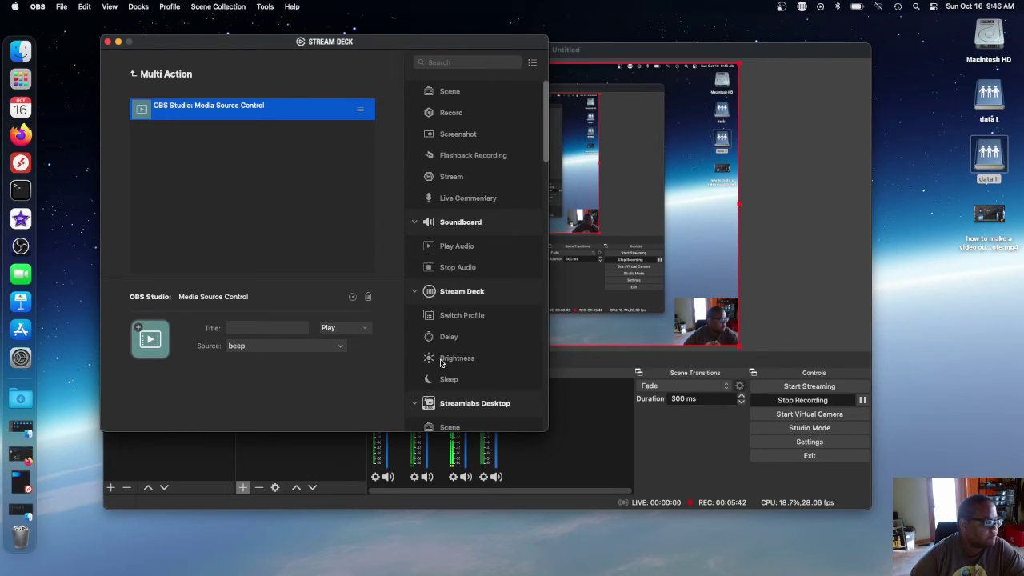
scroll(441, 362, "down", 5)
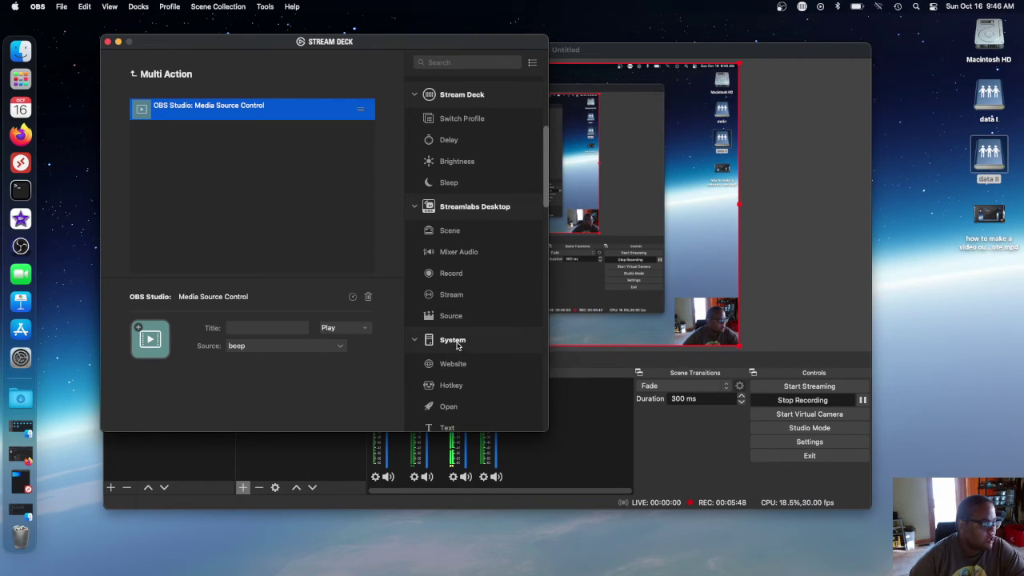
Add two OBS Audio Mixer steps, moving one above the beep Media Source Control step
scroll(458, 346, "down", 5)
scroll(434, 348, "down", 5)
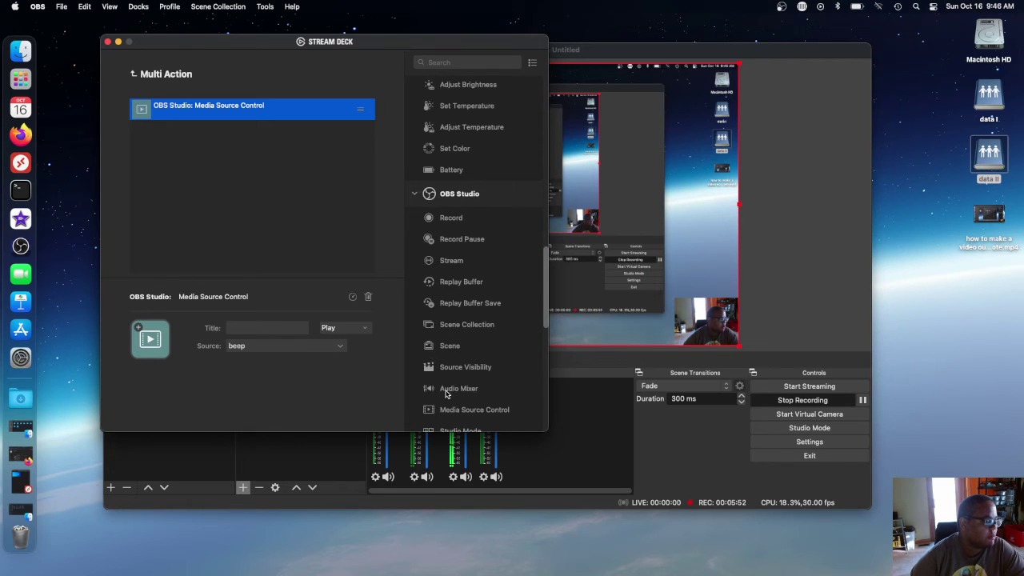
left_click_drag(445, 392, 274, 176)
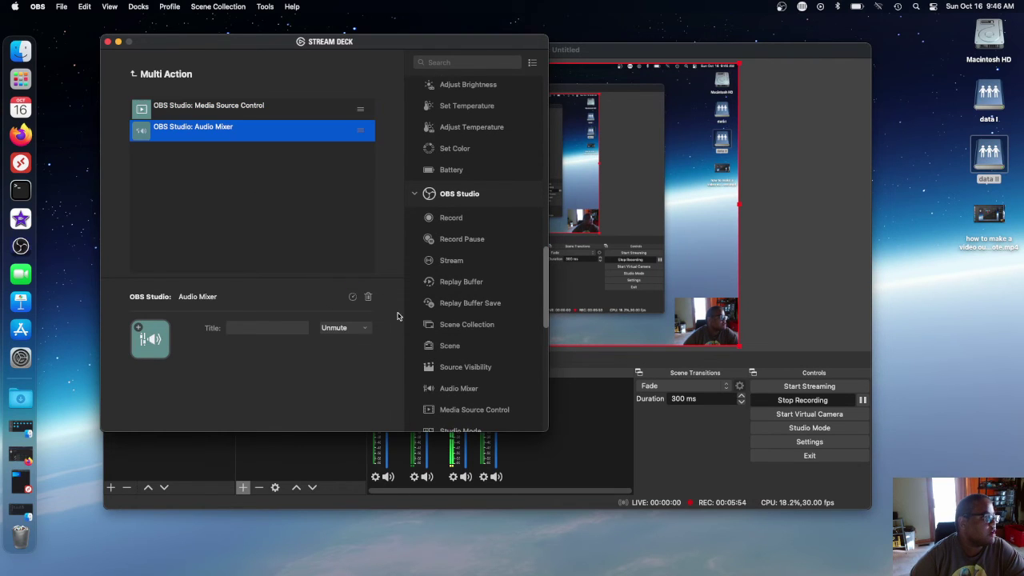
left_click_drag(449, 393, 284, 210)
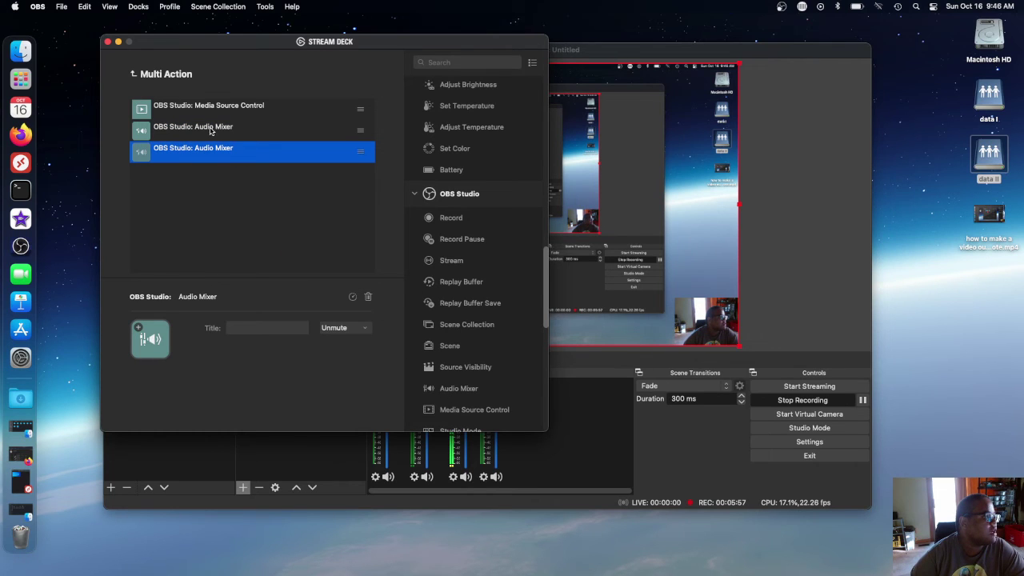
left_click_drag(211, 131, 219, 112)
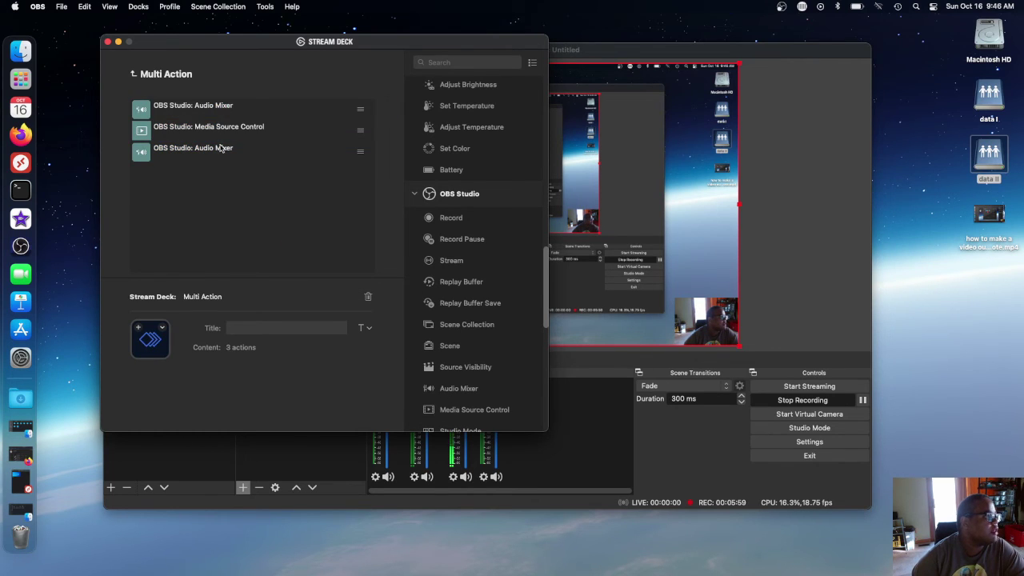
Set the first Audio Mixer step to Mute the Mic/Aux source
left_click(362, 112)
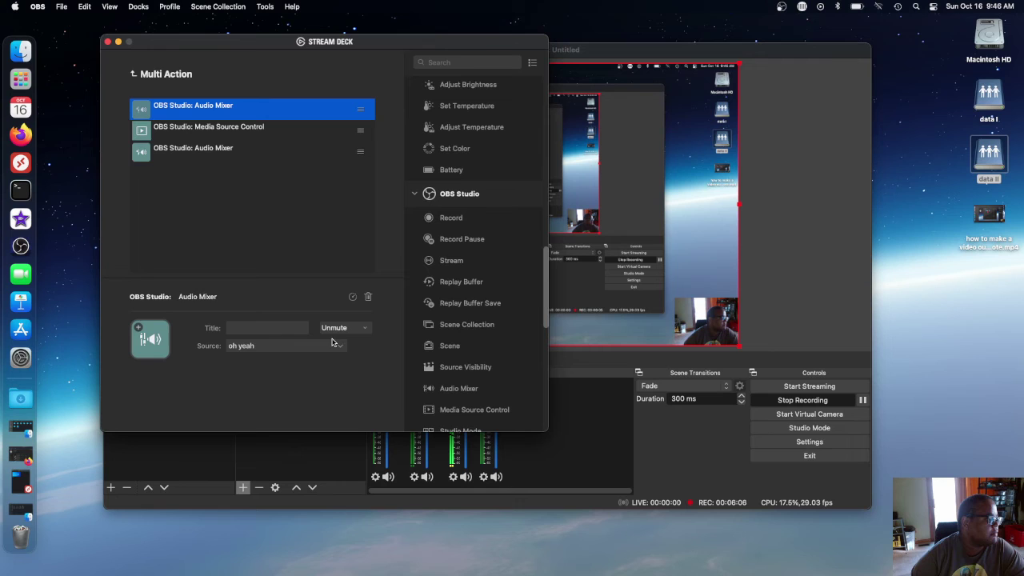
left_click(332, 343)
left_click(331, 347)
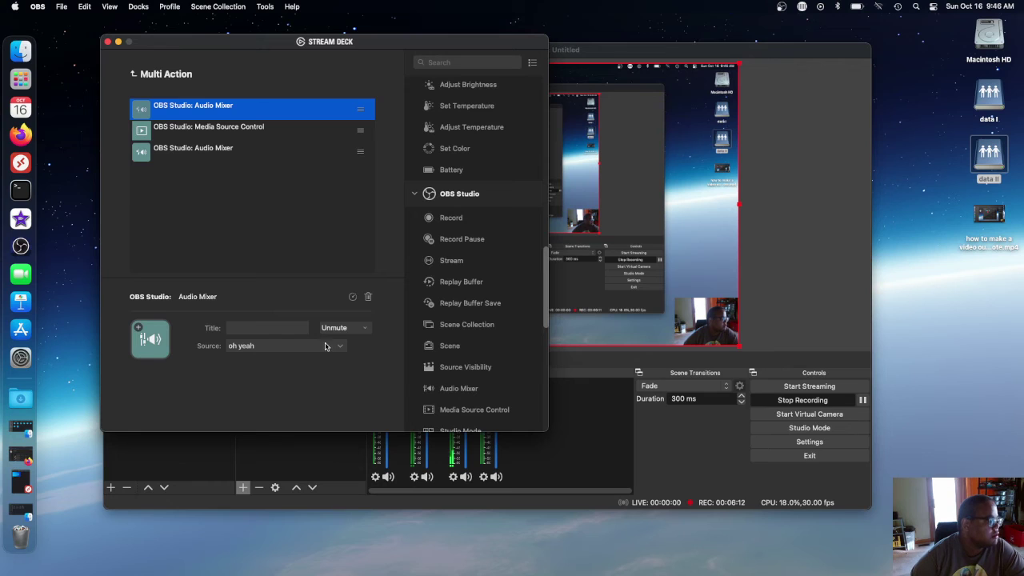
left_click(325, 346)
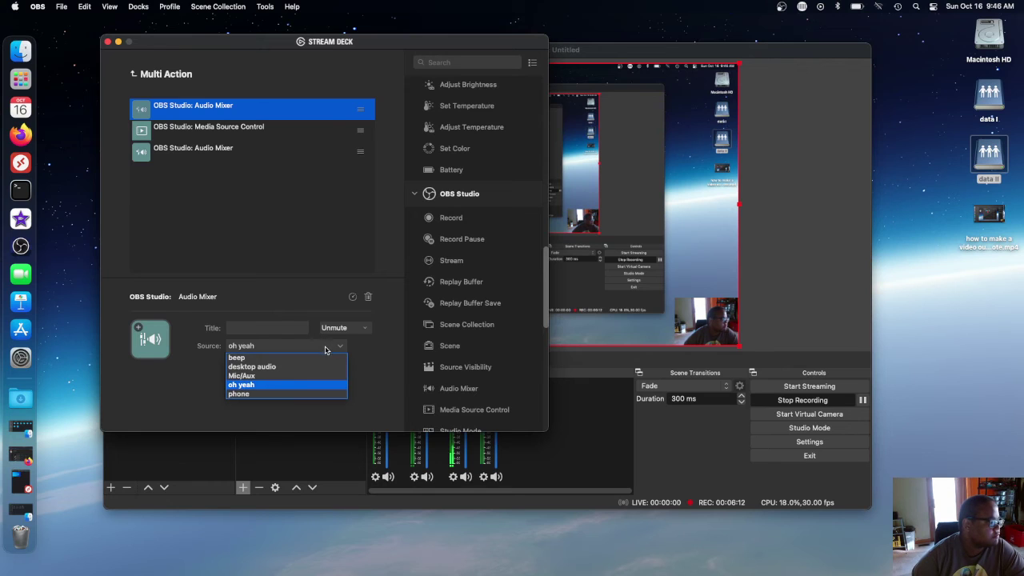
left_click(261, 377)
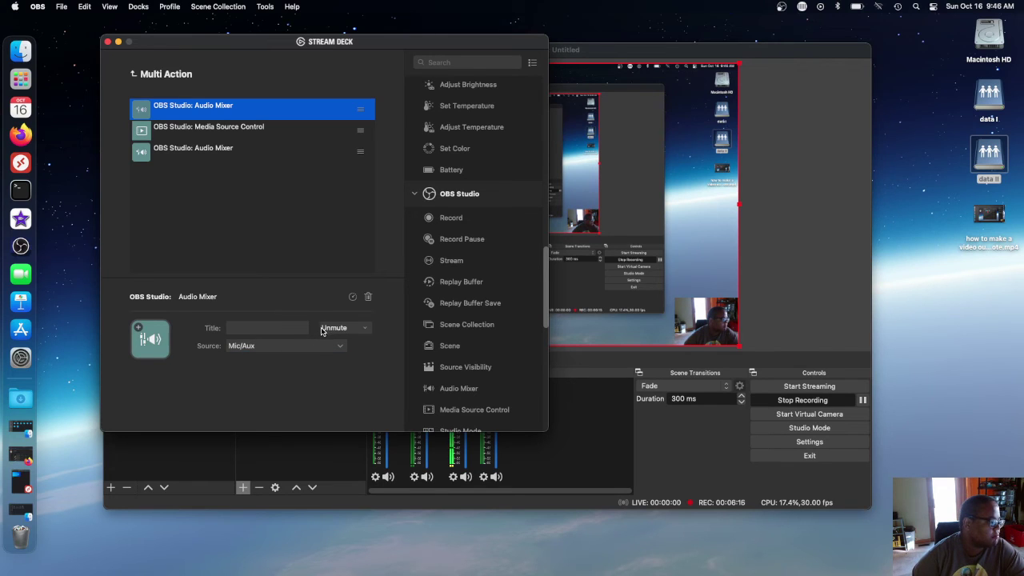
left_click(322, 330)
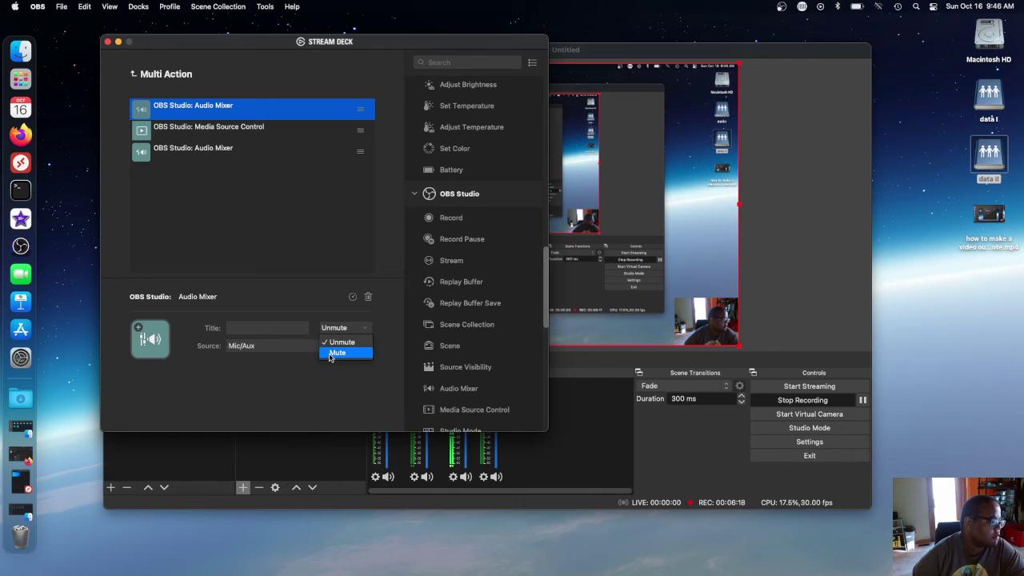
left_click(331, 353)
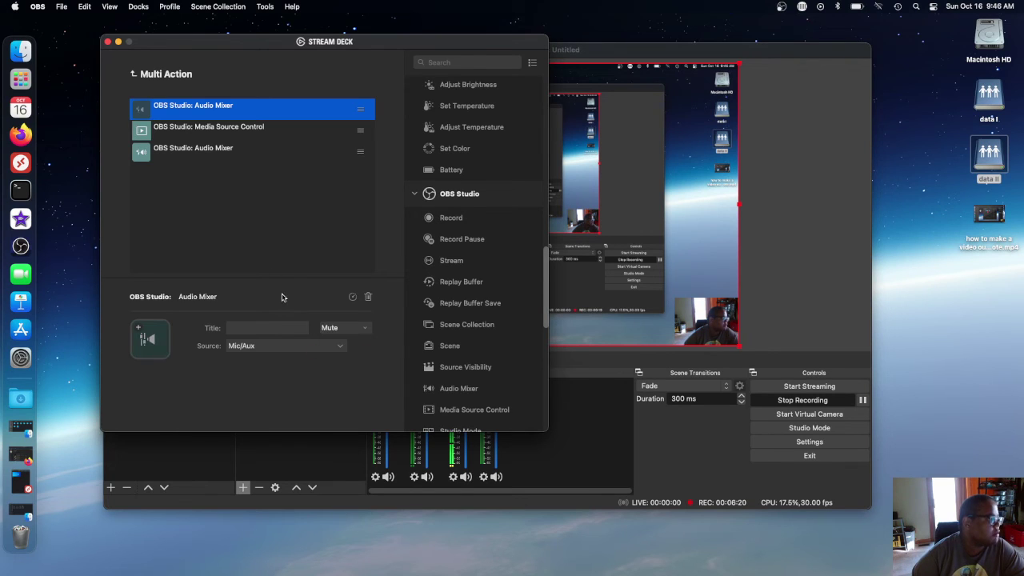
Set the last Audio Mixer step's source to Mic/Aux so it unmutes the mic
left_click(203, 155)
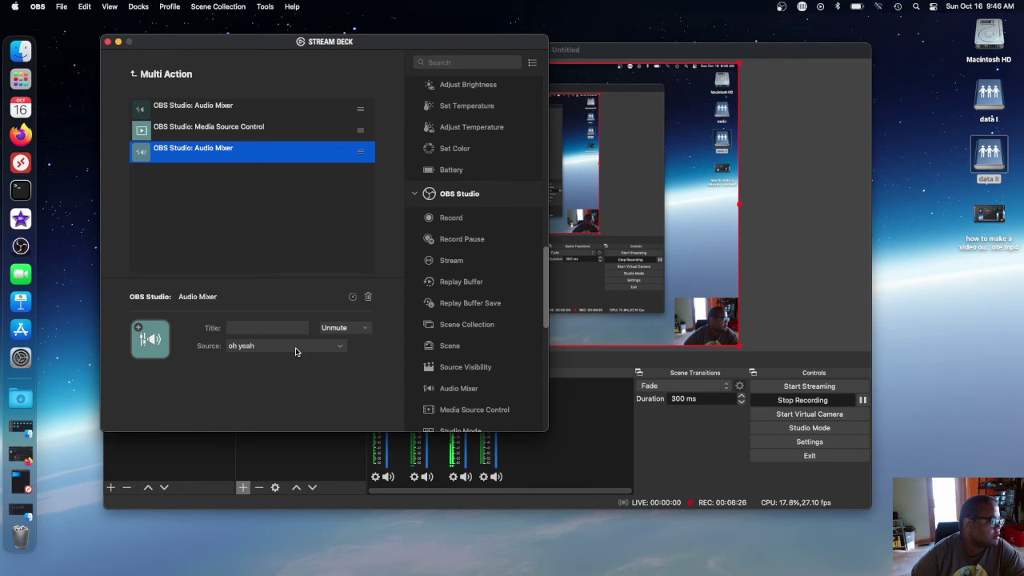
left_click(284, 346)
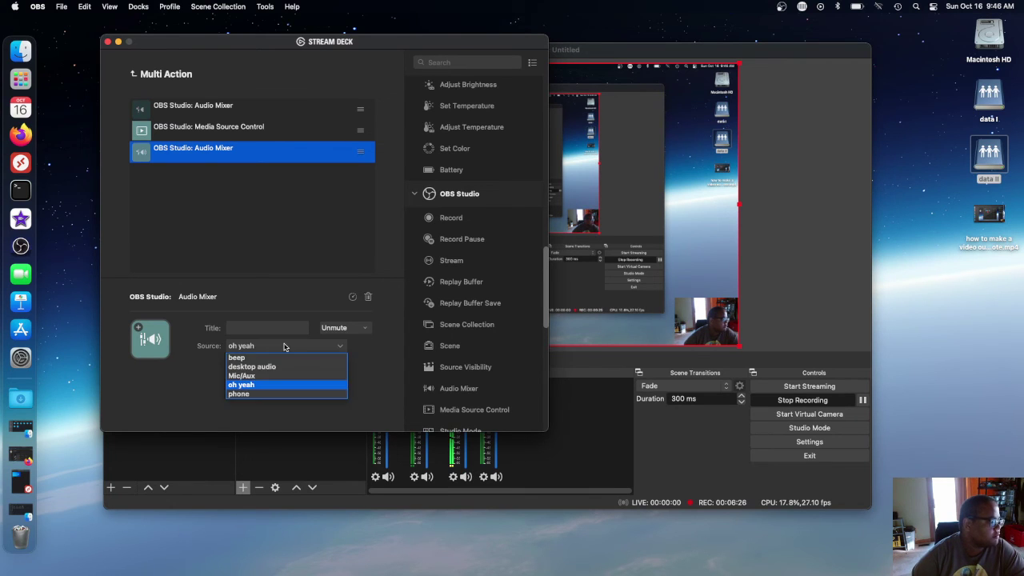
left_click(249, 376)
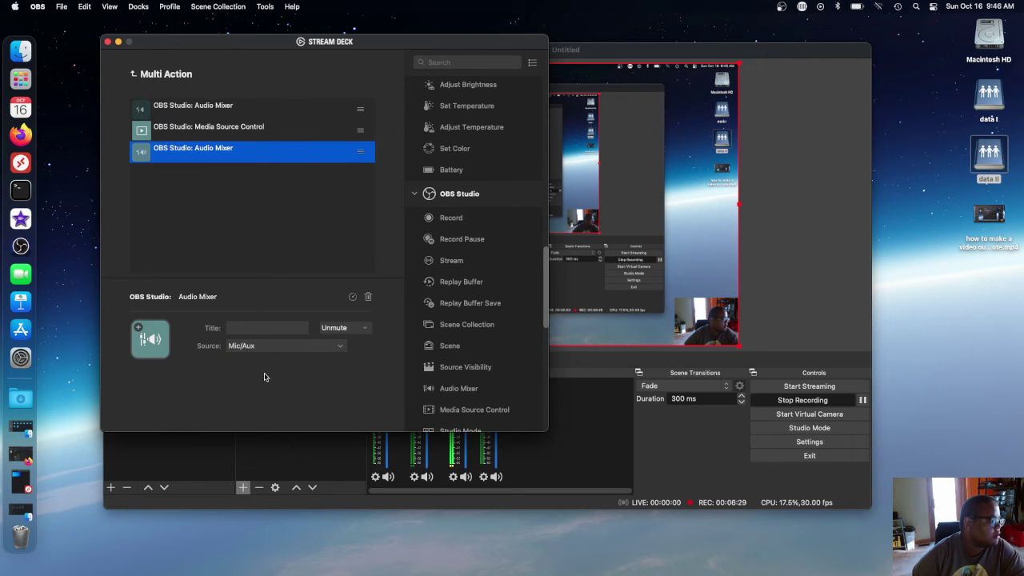
left_click(224, 240)
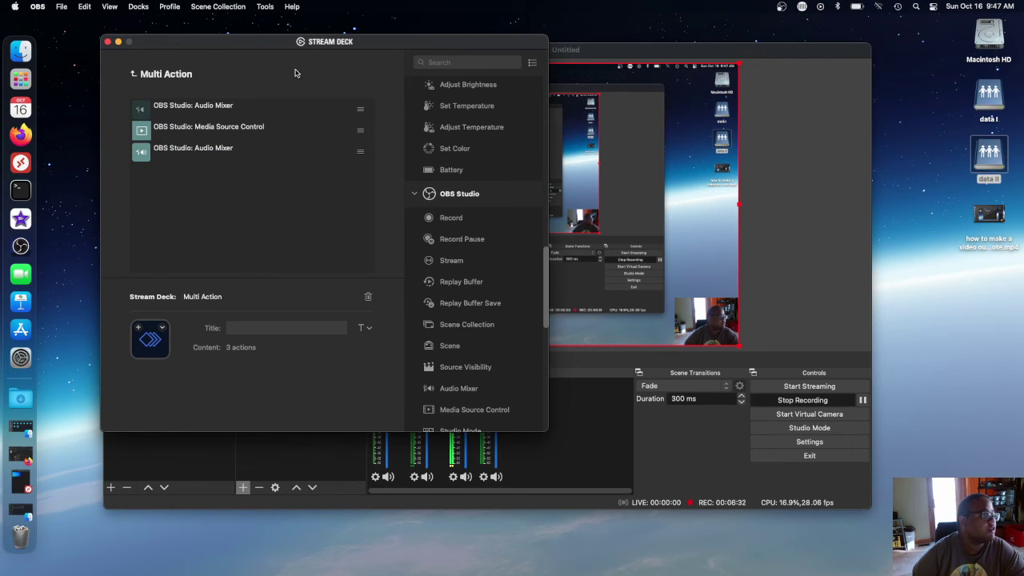
Drag the Stream Deck window to the right side of the screen, beside the OBS mixer
left_click_drag(299, 42, 918, 108)
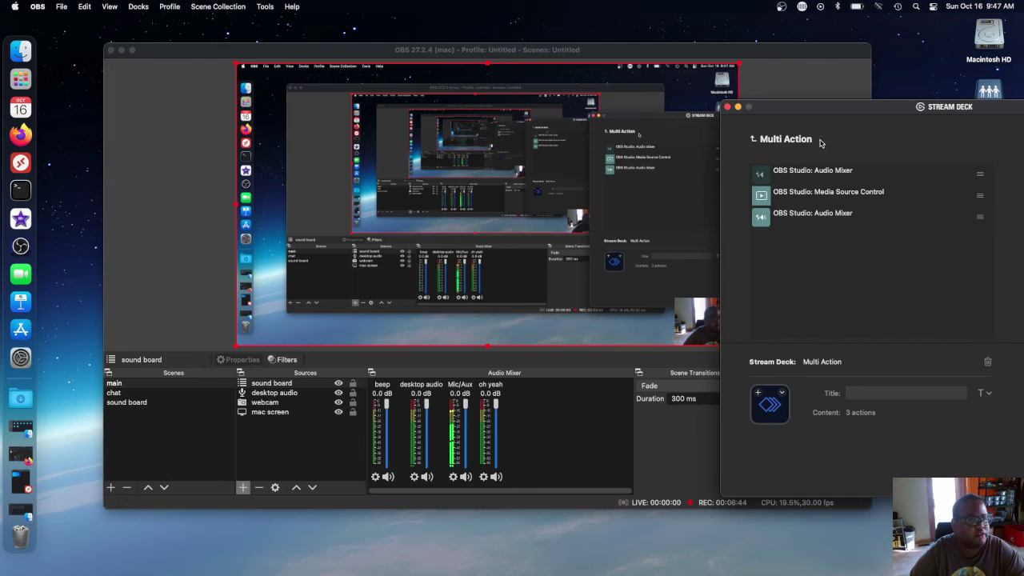
left_click_drag(824, 113, 643, 142)
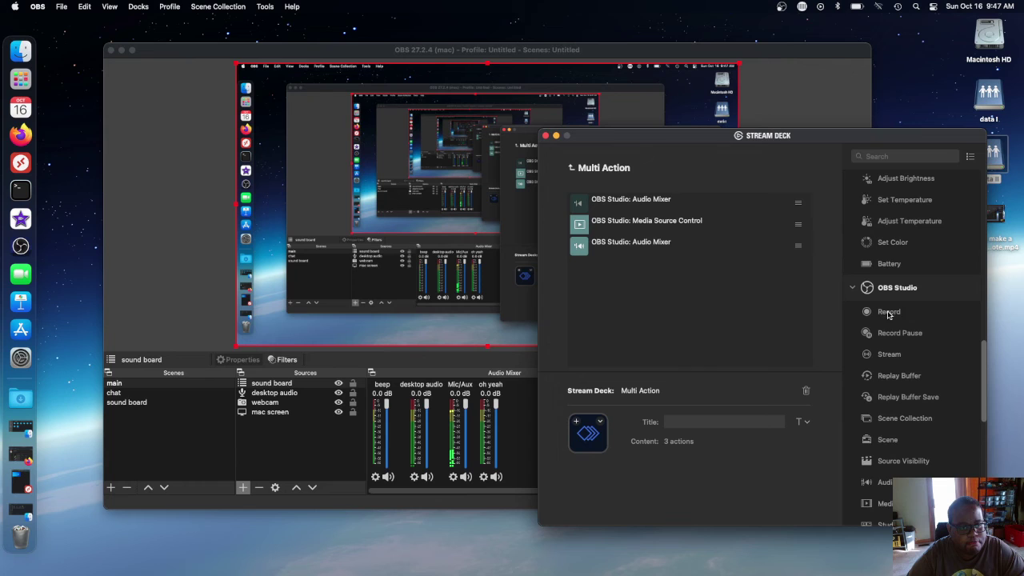
Insert a 2000 ms Delay step after the Mic/Aux mute step, then return to OBS
scroll(911, 332, "up", 15)
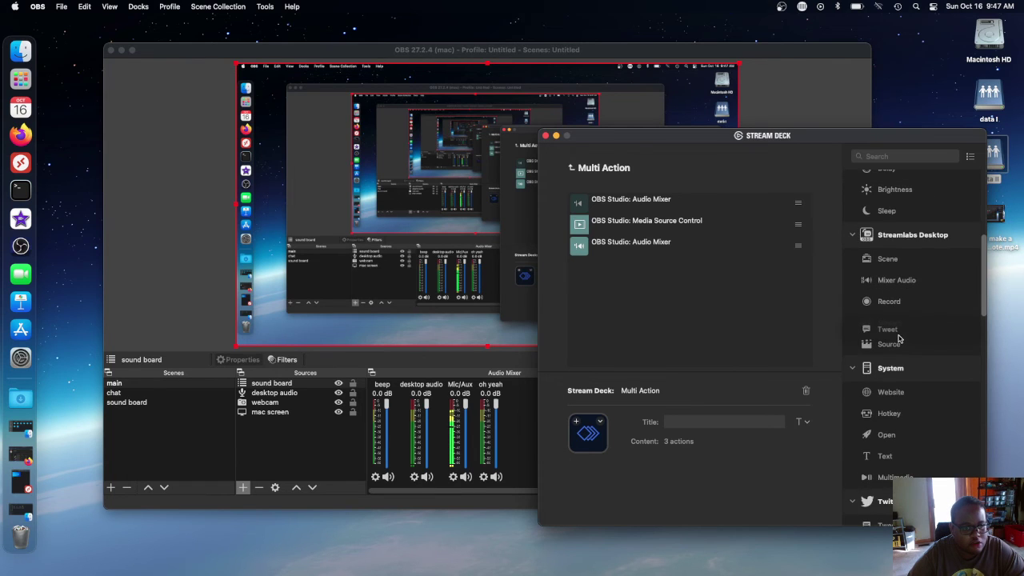
scroll(898, 340, "up", 1)
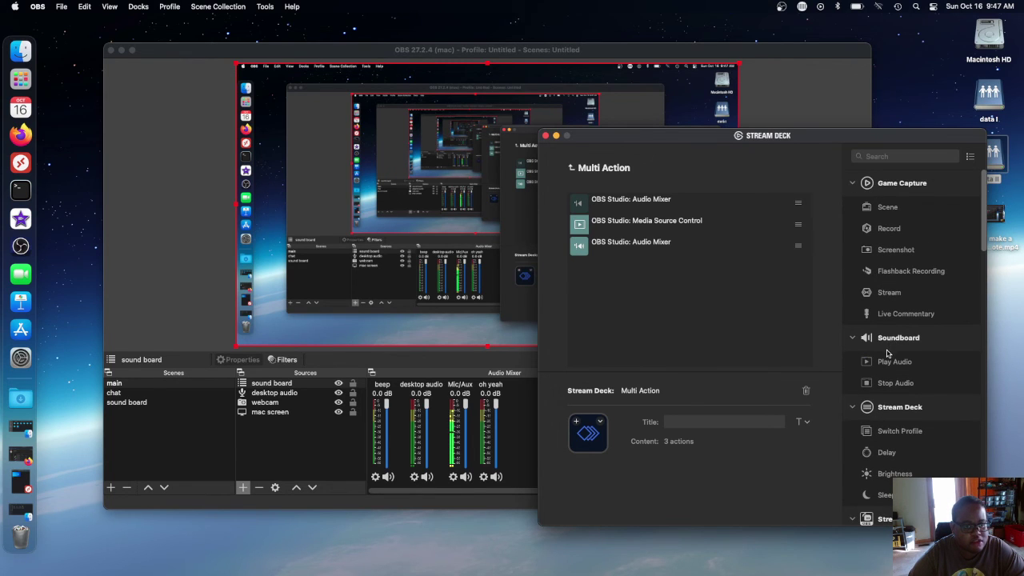
scroll(888, 347, "down", 3)
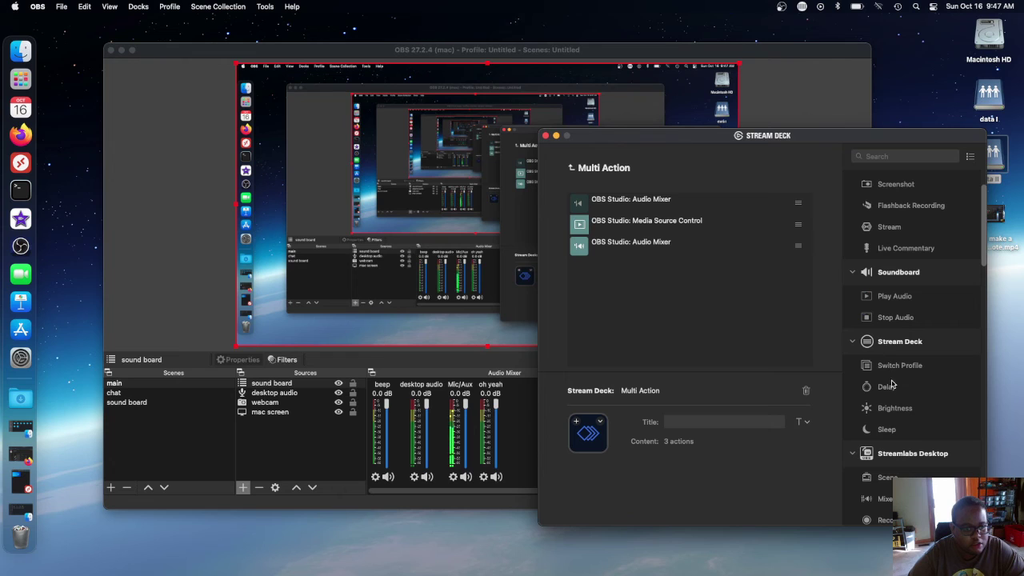
left_click_drag(891, 387, 641, 225)
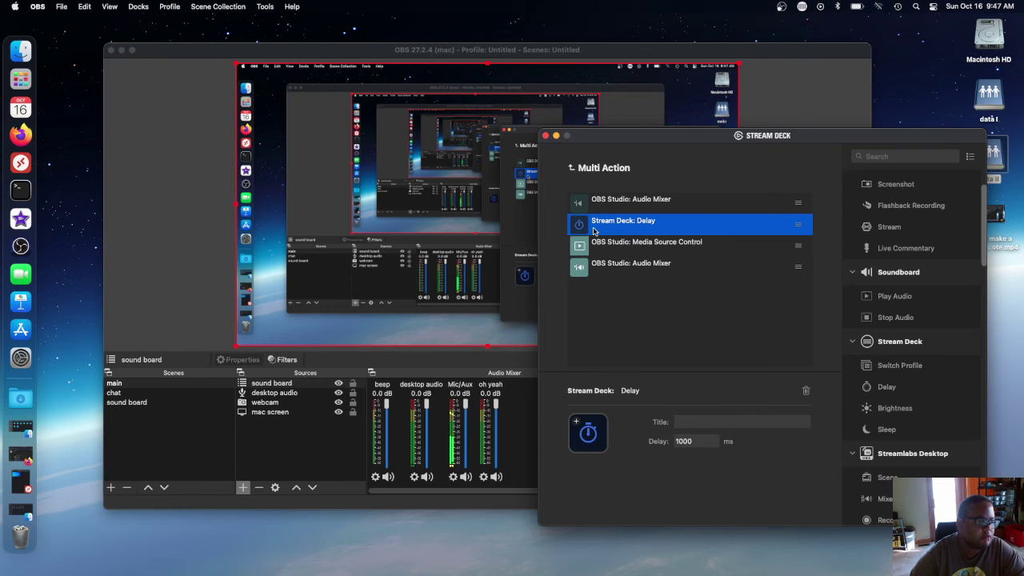
double_click(679, 441)
type("2000")
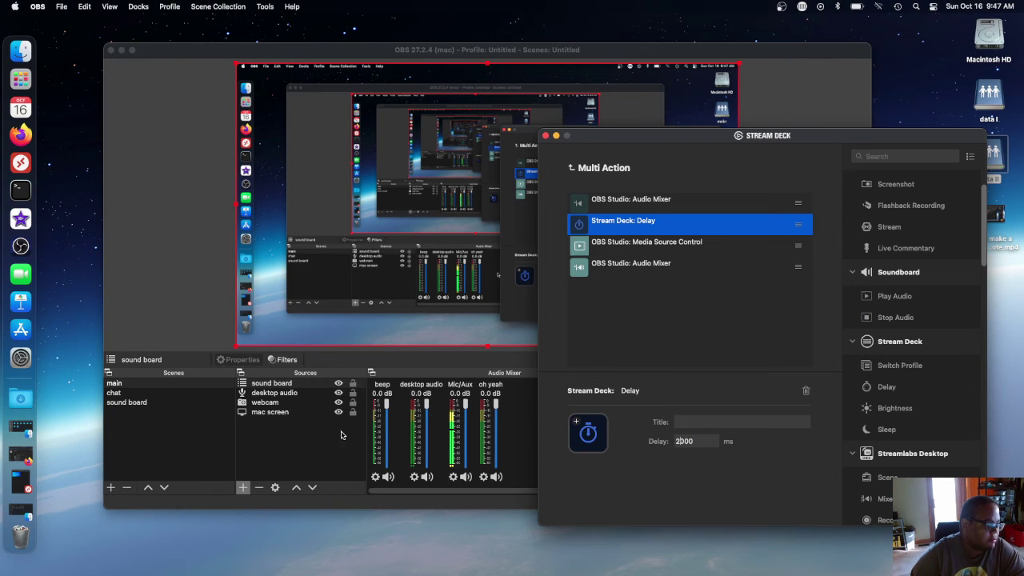
left_click(289, 446)
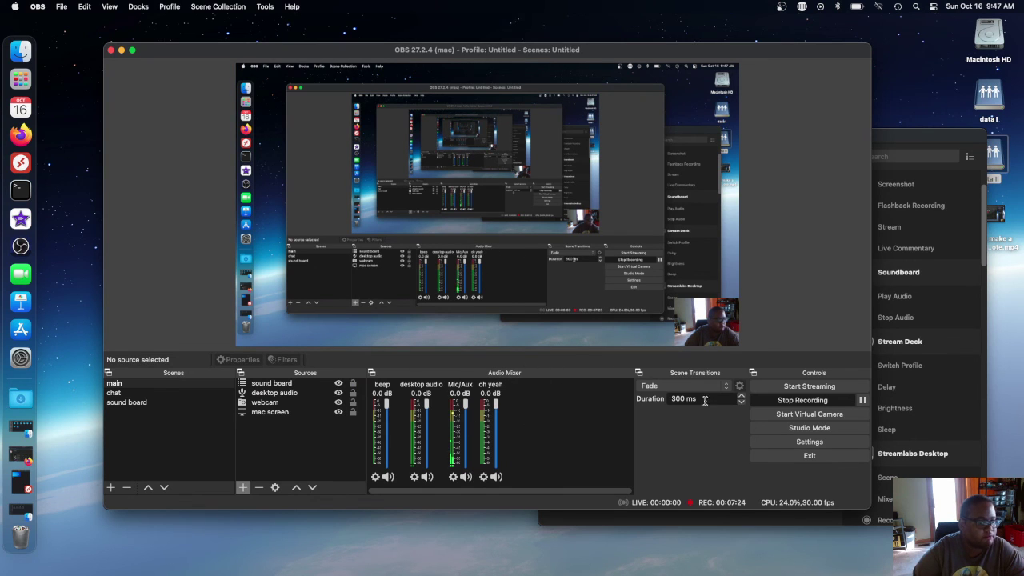
Change the Multi Action's beep Media Source Control step from Play to Restart
left_click(891, 147)
left_click(632, 244)
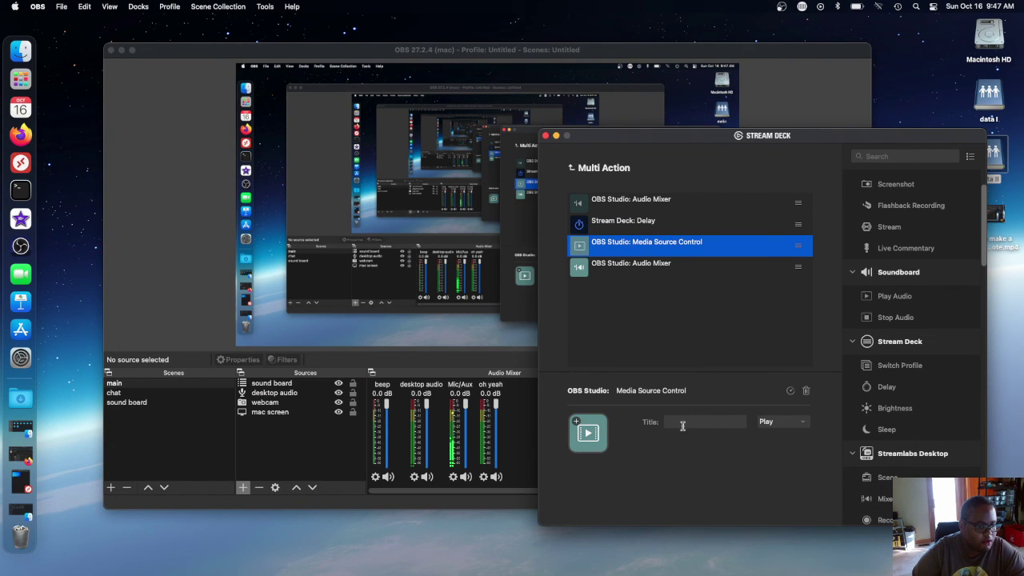
left_click(766, 424)
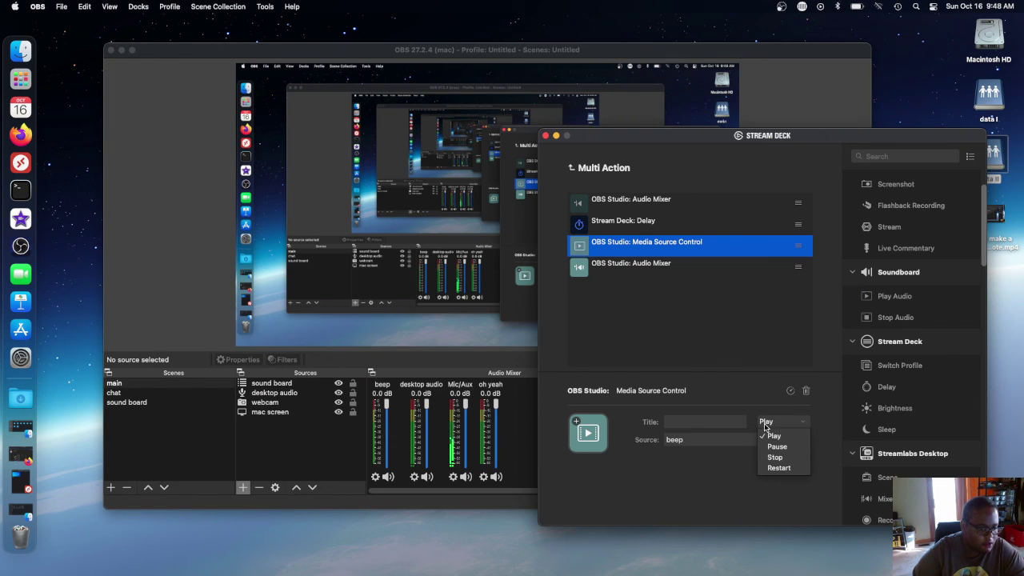
left_click(773, 467)
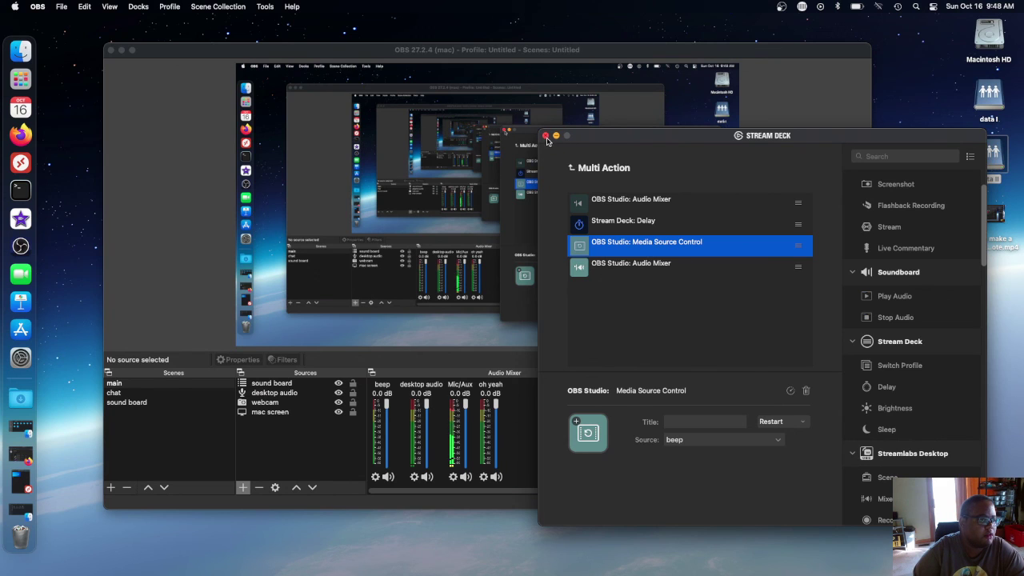
Delete the Multi Action key from the Stream Deck Mini key layout
left_click(571, 167)
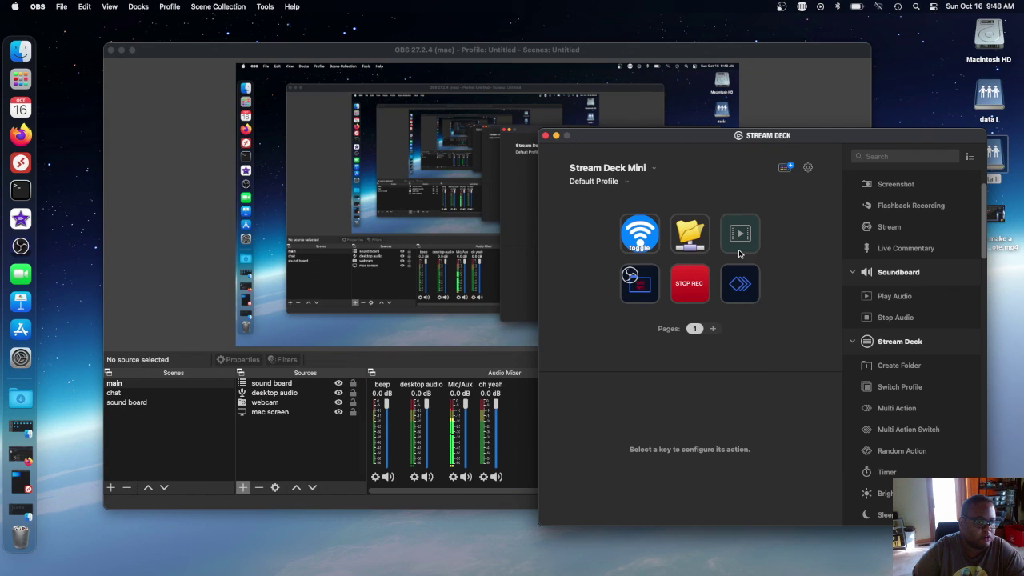
left_click(738, 280)
right_click(738, 279)
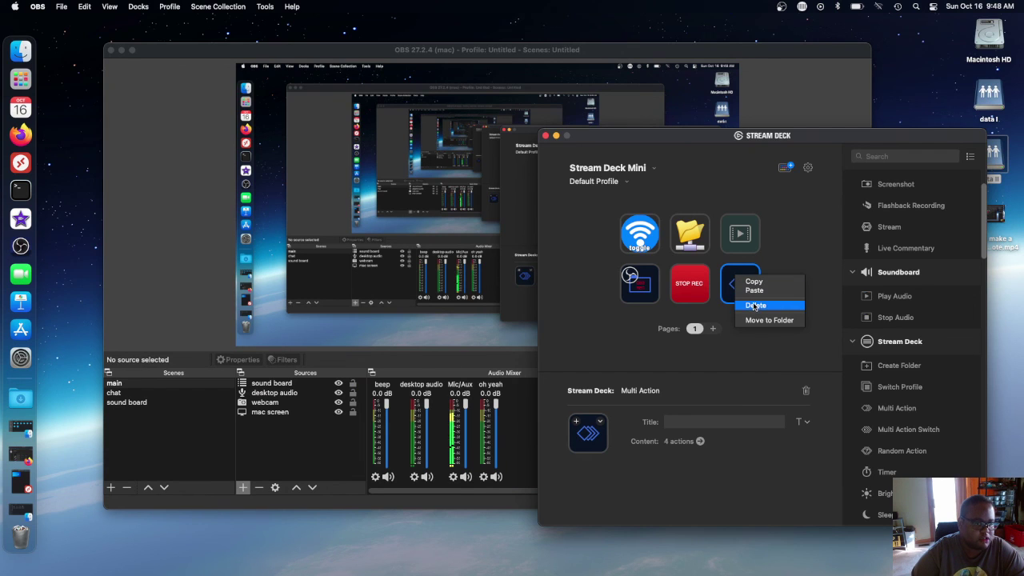
left_click(755, 305)
Delete the top-right beep media playback key, then bring OBS back to the front
right_click(743, 246)
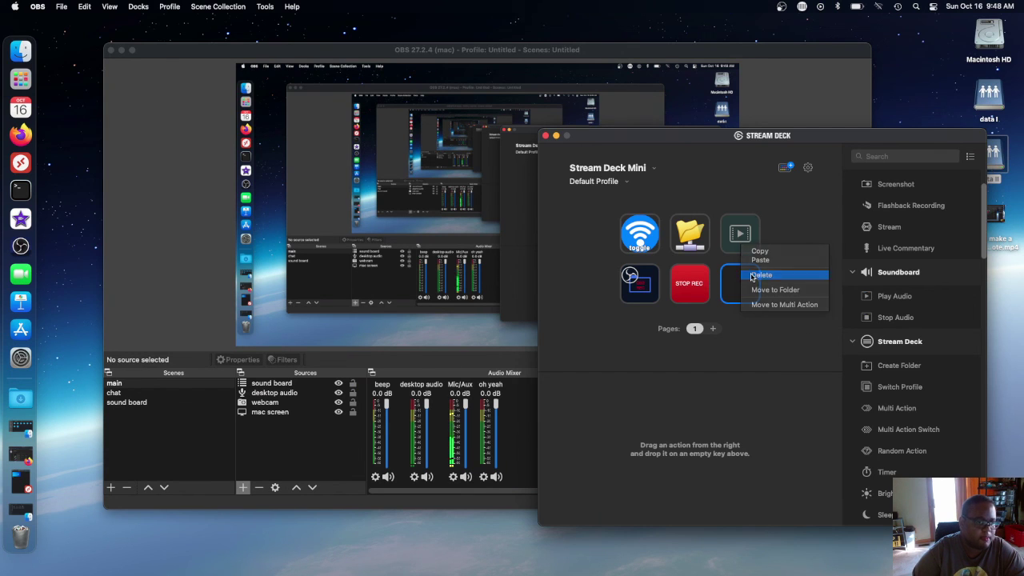
left_click(760, 276)
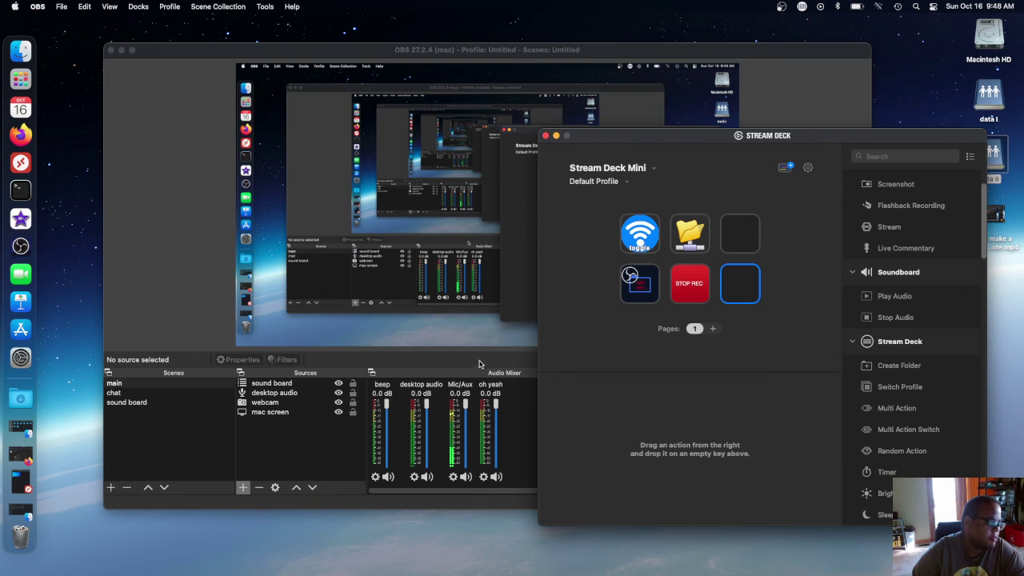
left_click(322, 433)
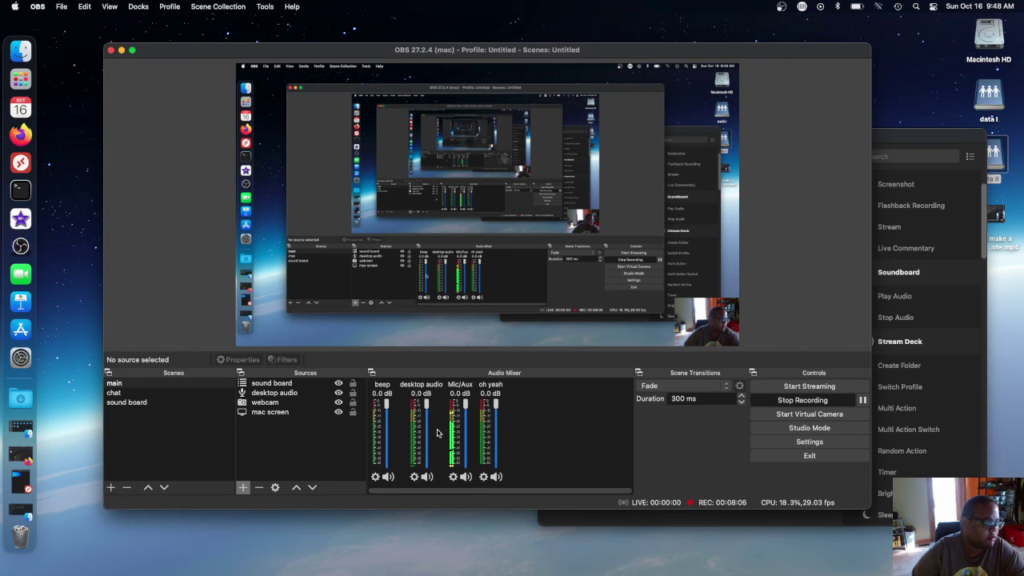